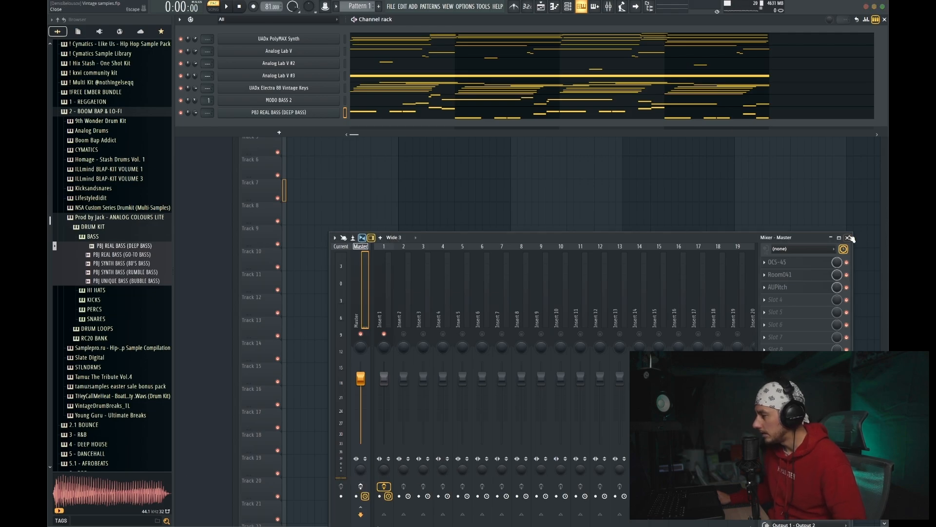
Step: Clear the mixer and browser out of the workspace and show the UADx PolyMAX Synth interface
{"action": "key", "text": "F9"}
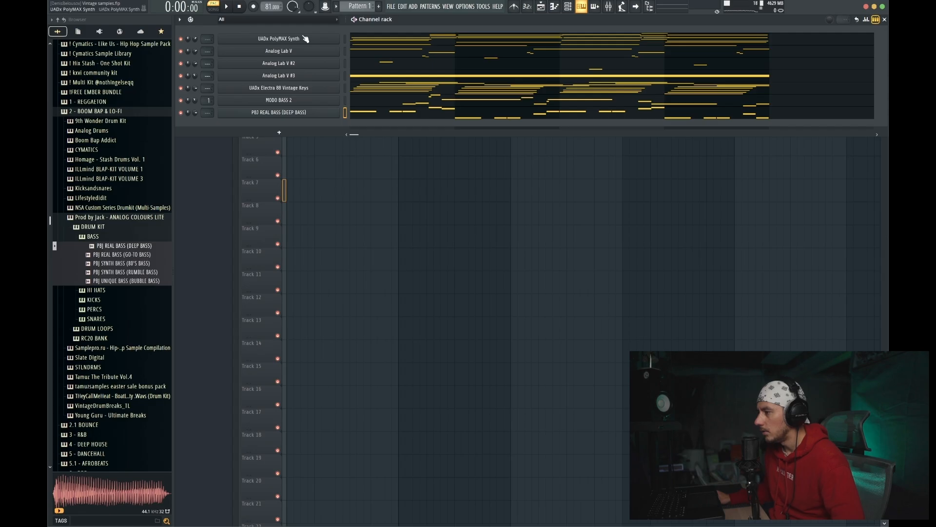
{"action": "left_click", "coordinate": [278, 38]}
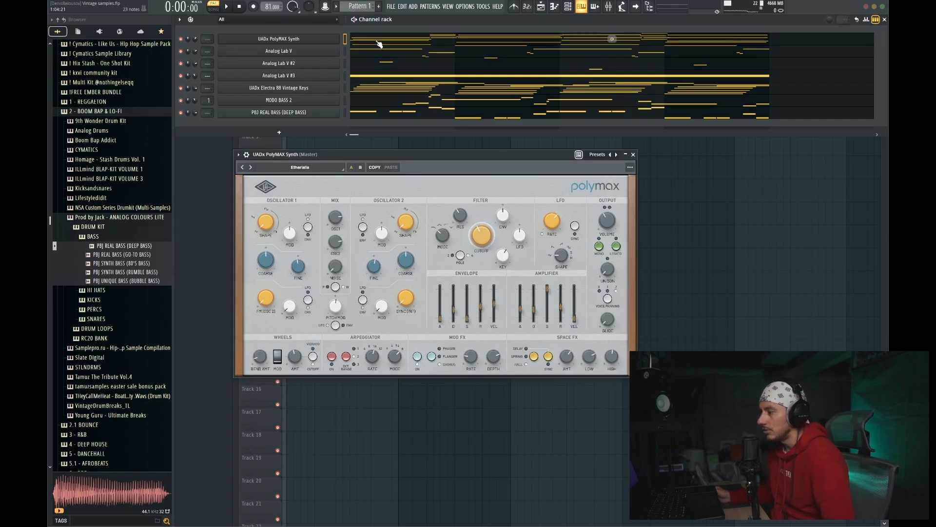
{"action": "key", "text": "alt+F8"}
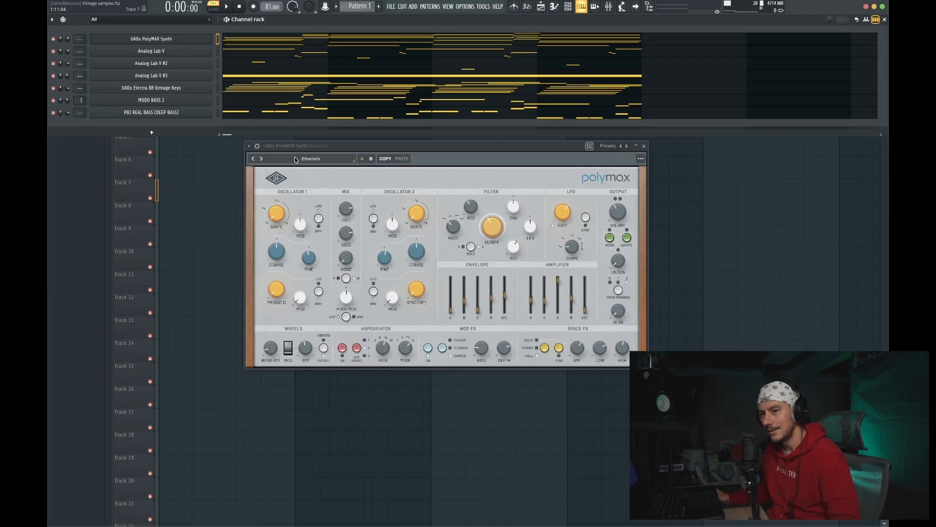
Step: Solo the UADx PolyMAX Synth channel and play back its chord progression in the piano roll
{"action": "right_click", "coordinate": [52, 38]}
{"action": "left_click", "coordinate": [73, 43]}
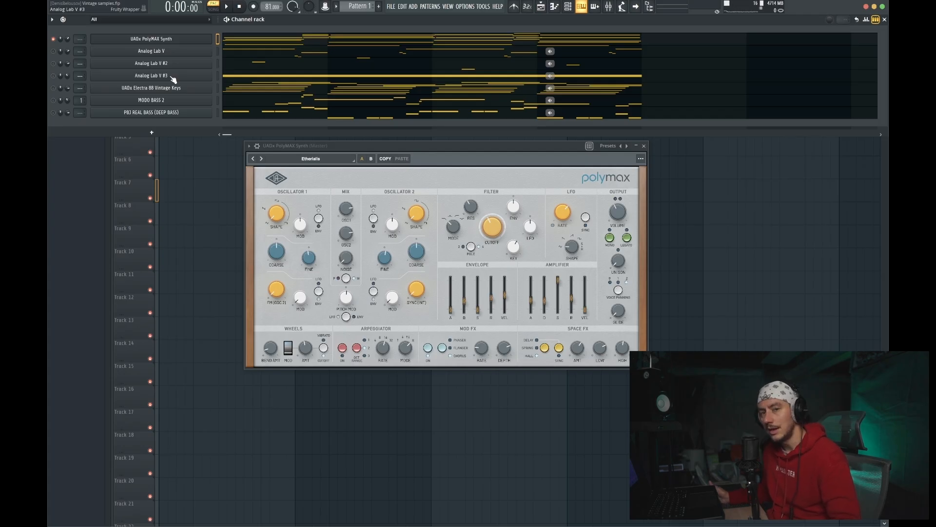
{"action": "key", "text": "F7"}
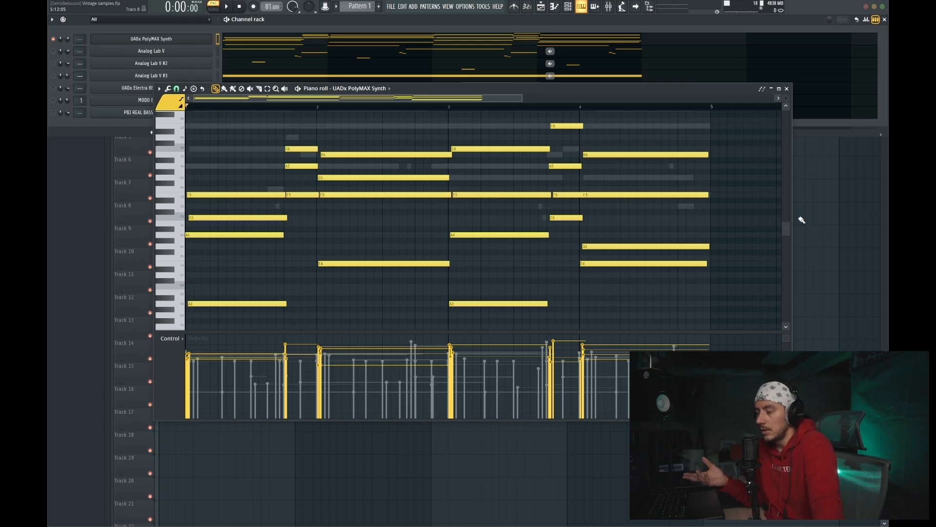
{"action": "key", "text": "space"}
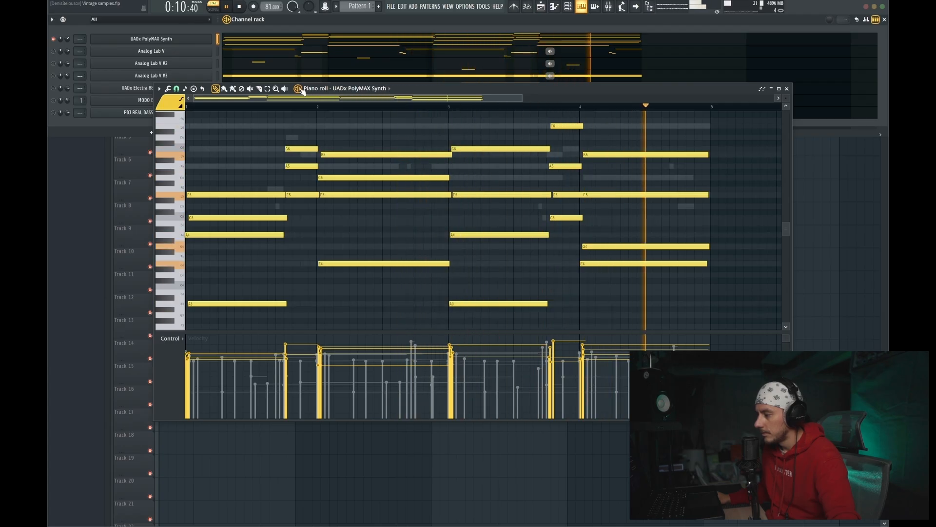
{"action": "key", "text": "space"}
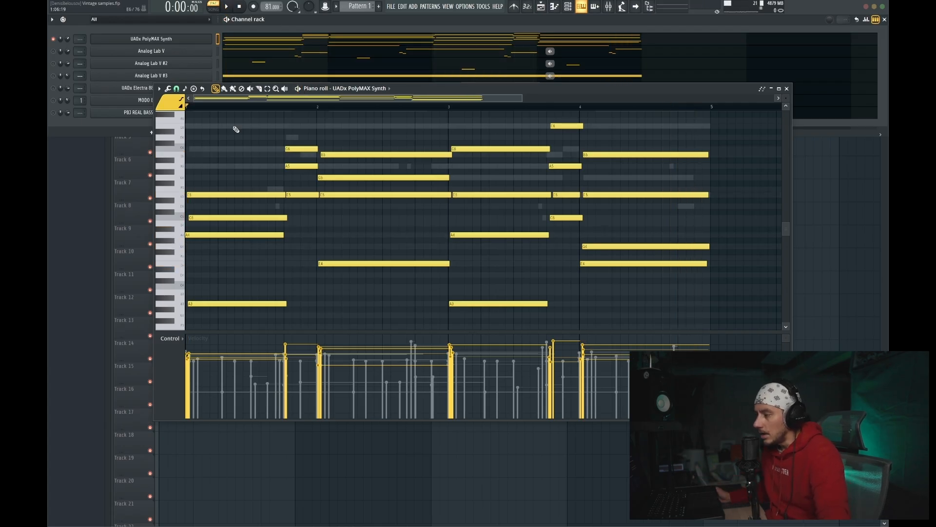
Step: Highlight the upper notes of the first chord, its bass note, and the short chord at the end of bar 1
{"action": "left_click", "coordinate": [267, 88]}
{"action": "left_click_drag", "start_coordinate": [219, 142], "coordinate": [251, 272]}
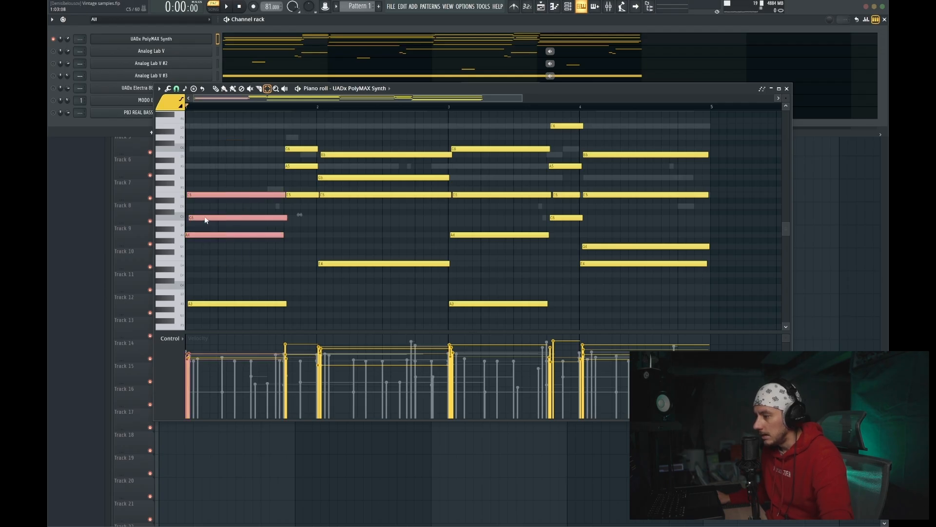
{"action": "left_click", "coordinate": [234, 303]}
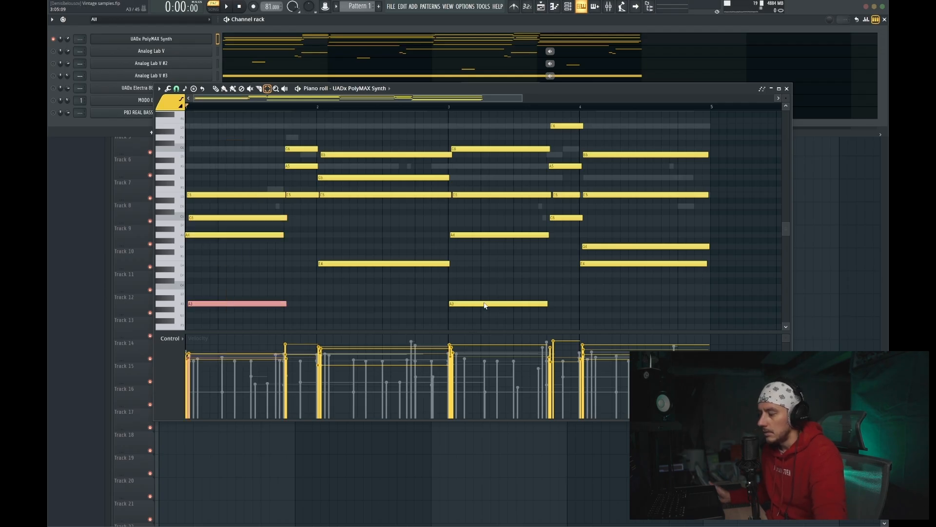
{"action": "left_click", "coordinate": [296, 136]}
{"action": "left_click_drag", "start_coordinate": [296, 136], "coordinate": [312, 225]}
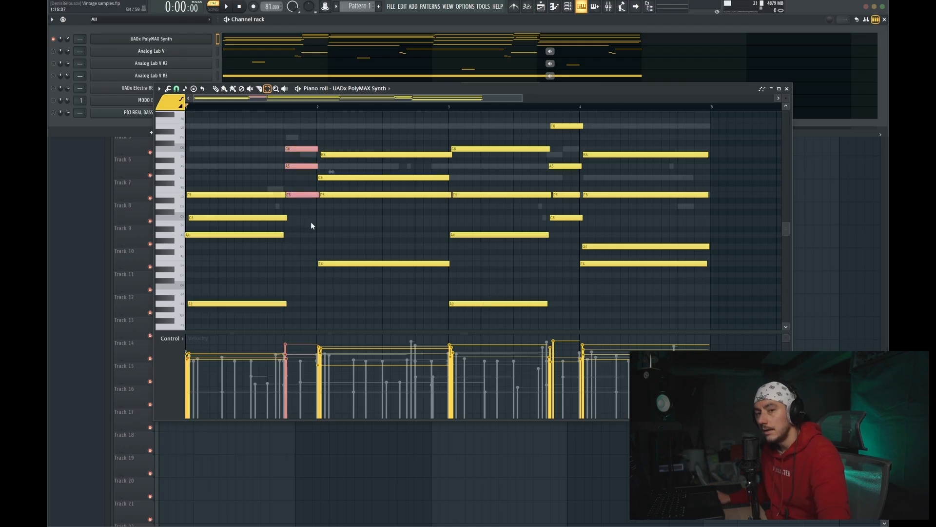
Step: Try the two upper notes of the short chord ending bar 1 an octave lower, and restore their original pitch
{"action": "left_click_drag", "start_coordinate": [297, 129], "coordinate": [303, 174]}
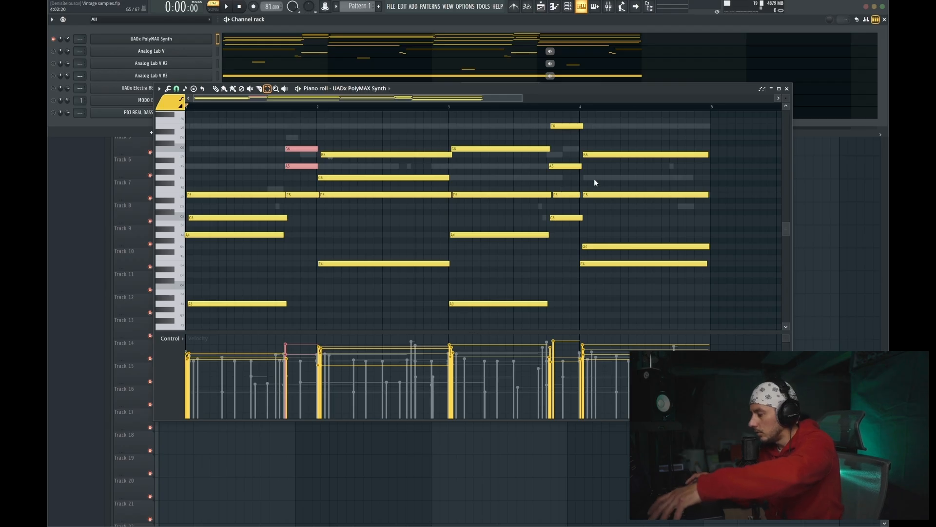
{"action": "key", "text": "ctrl+Down"}
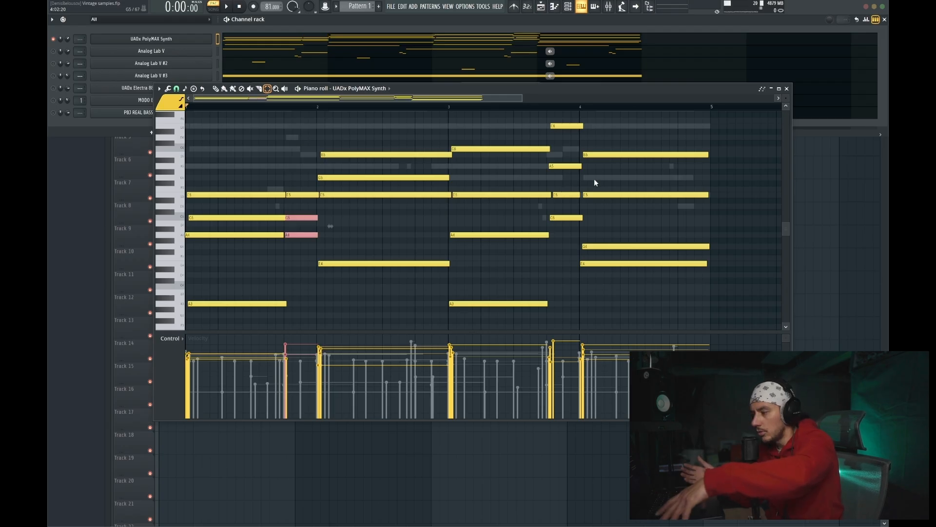
{"action": "key", "text": "ctrl+Up"}
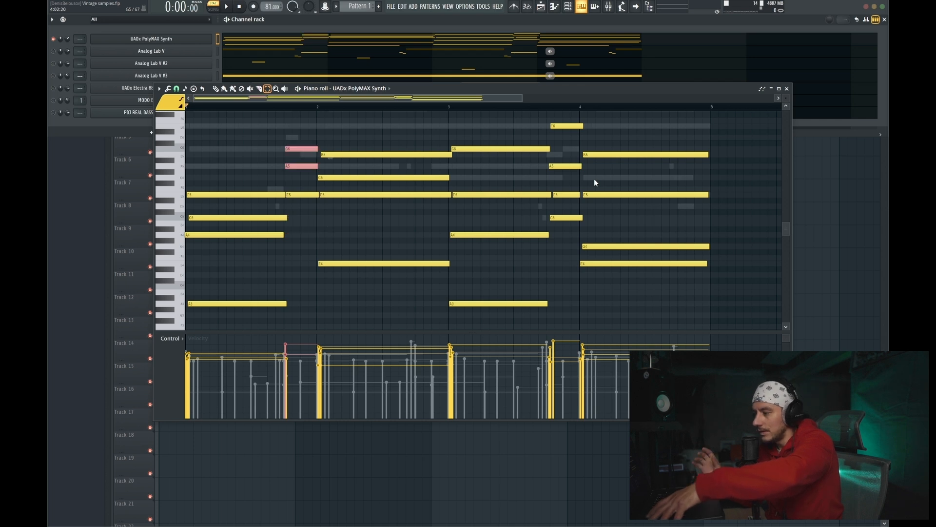
Step: Examine the bar 2 chord and bass note, and try the bar 3 chord's top note an octave lower before restoring it
{"action": "key", "text": "Right"}
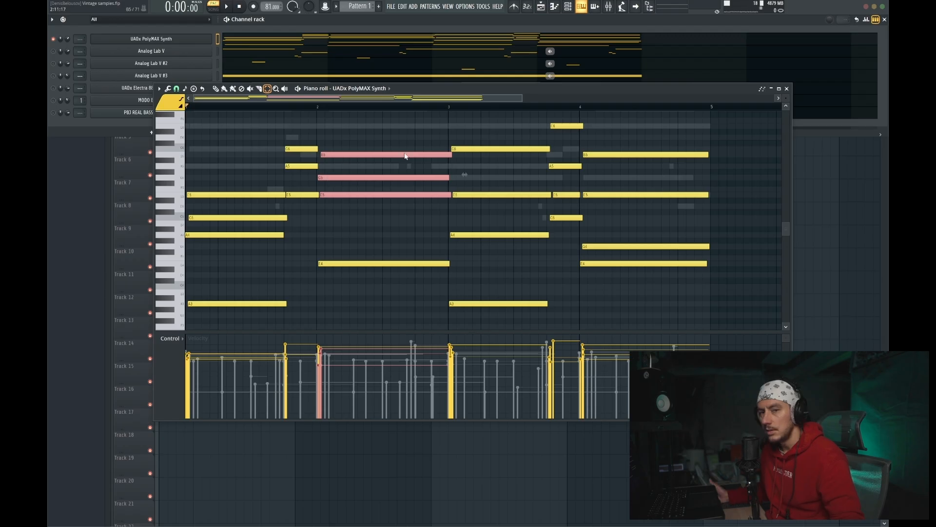
{"action": "key", "text": "Down"}
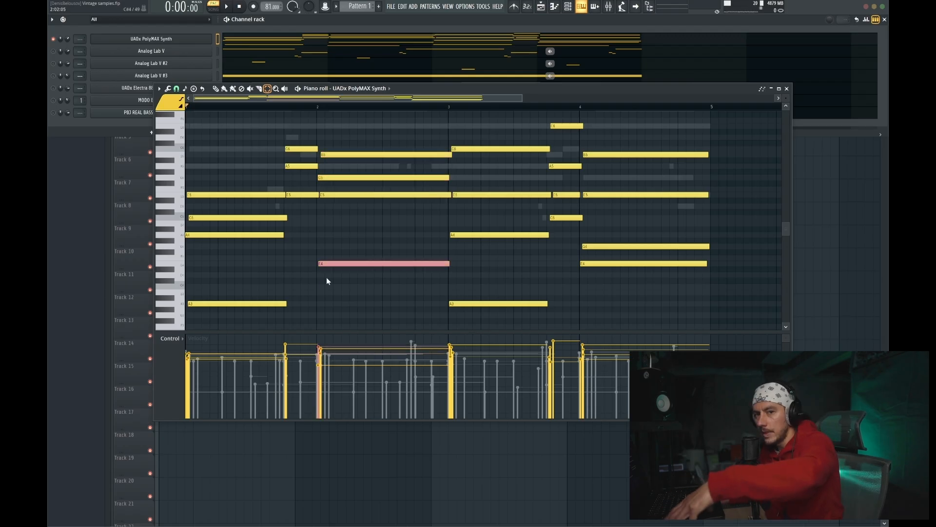
{"action": "key", "text": "Right"}
{"action": "key", "text": "Up"}
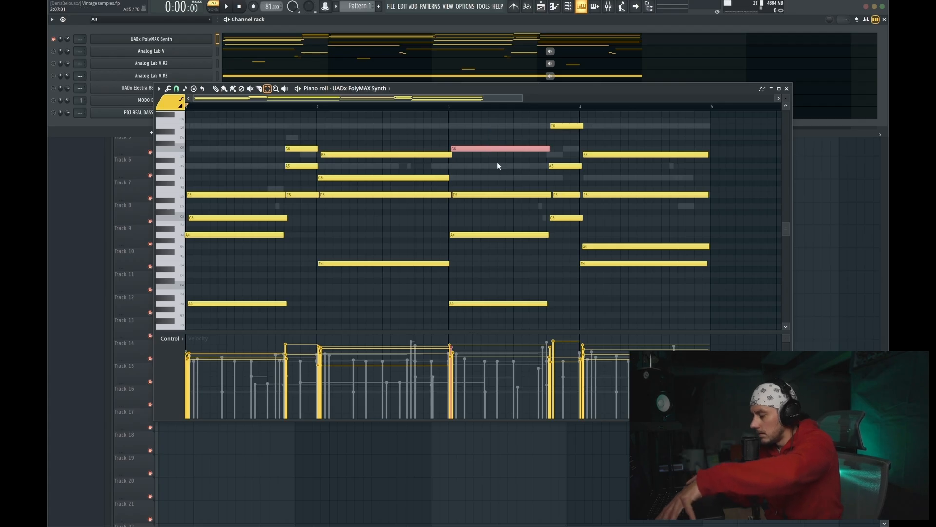
{"action": "key", "text": "ctrl+Down"}
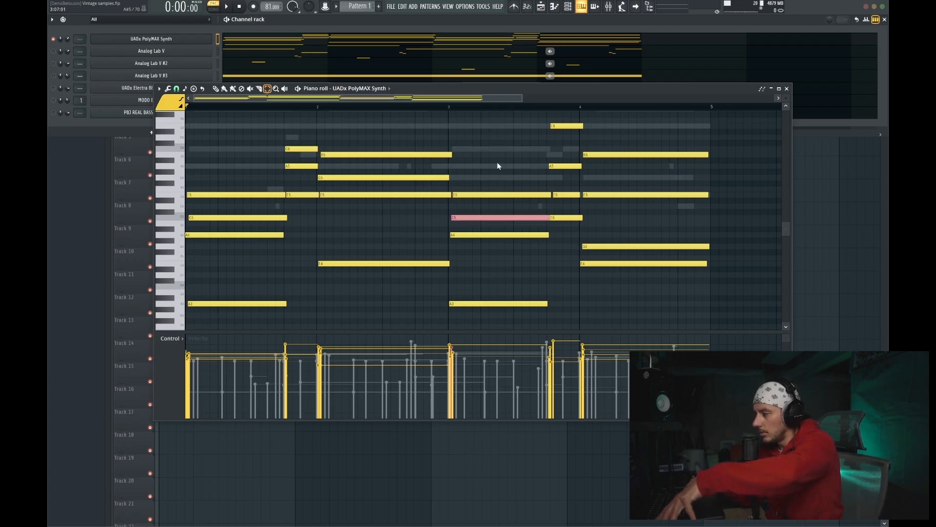
{"action": "key", "text": "ctrl+Up"}
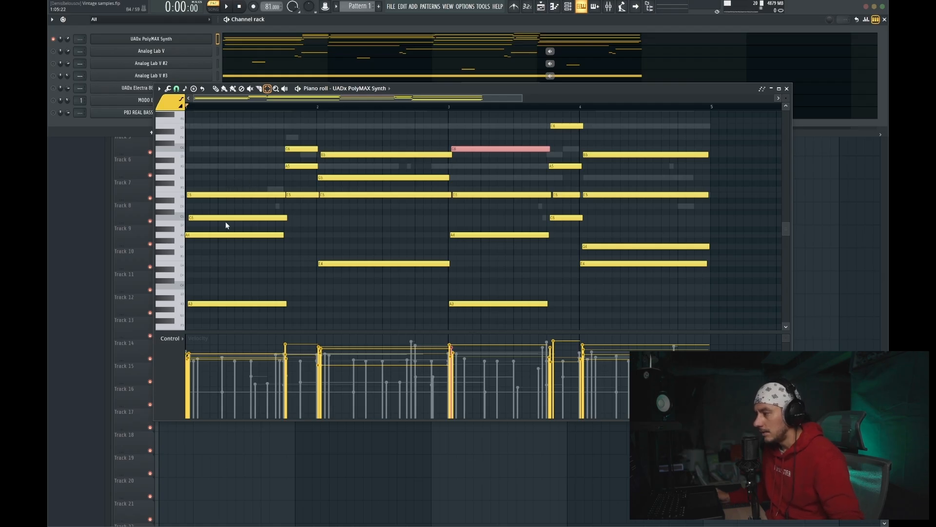
Step: Highlight the upper notes of the long bar 1 chord, the short chord after it, and the long bar 3 chord
{"action": "left_click_drag", "start_coordinate": [225, 168], "coordinate": [236, 233]}
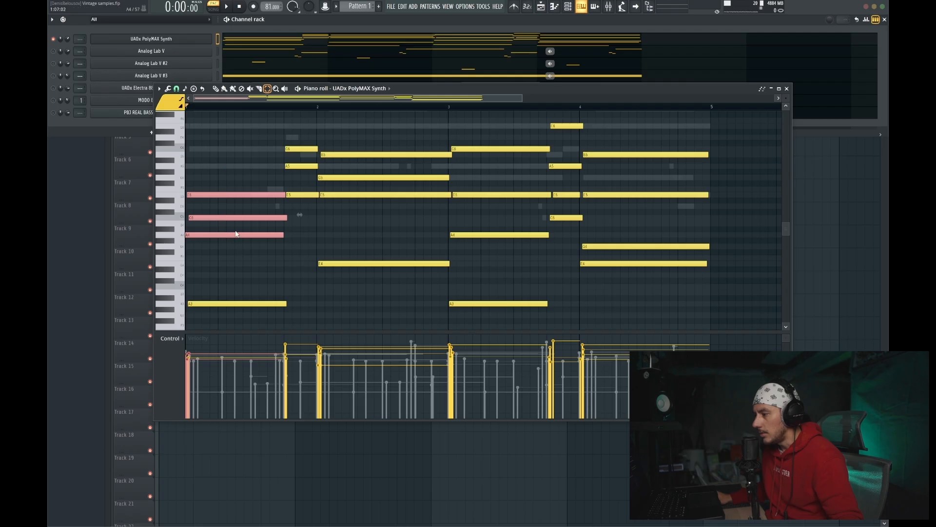
{"action": "left_click_drag", "start_coordinate": [300, 131], "coordinate": [314, 226]}
{"action": "left_click_drag", "start_coordinate": [475, 130], "coordinate": [495, 282]}
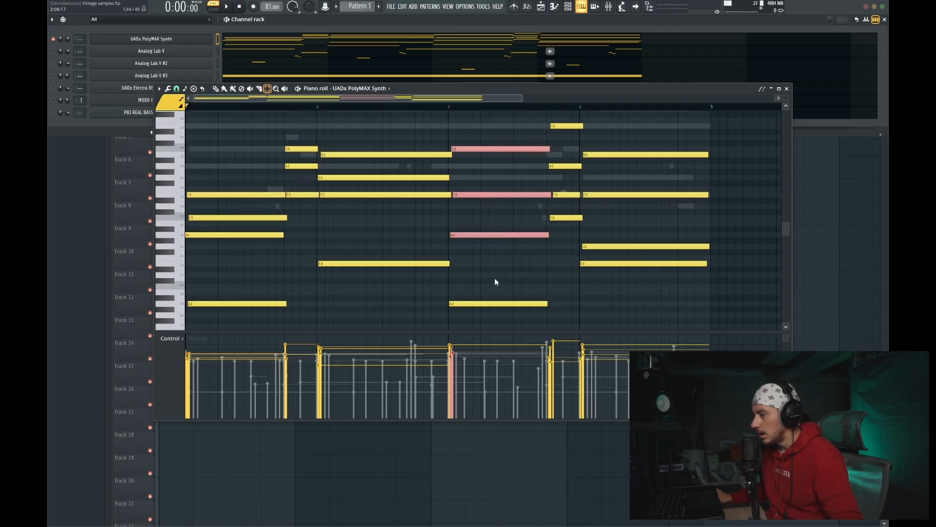
Step: Try the A note of the short chord ending bar 3 an octave lower, and restore its original pitch
{"action": "left_click_drag", "start_coordinate": [570, 115], "coordinate": [570, 233]}
{"action": "left_click", "coordinate": [566, 235]}
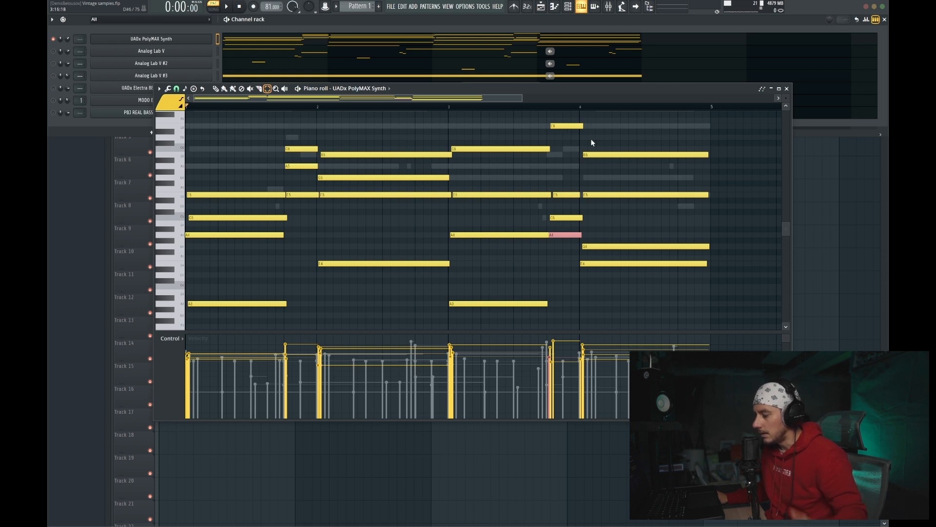
{"action": "key", "text": "ctrl+Up"}
Step: Try the second-lowest note of the bar 4 chord an octave higher, and move it back down an octave
{"action": "left_click_drag", "start_coordinate": [592, 142], "coordinate": [689, 250]}
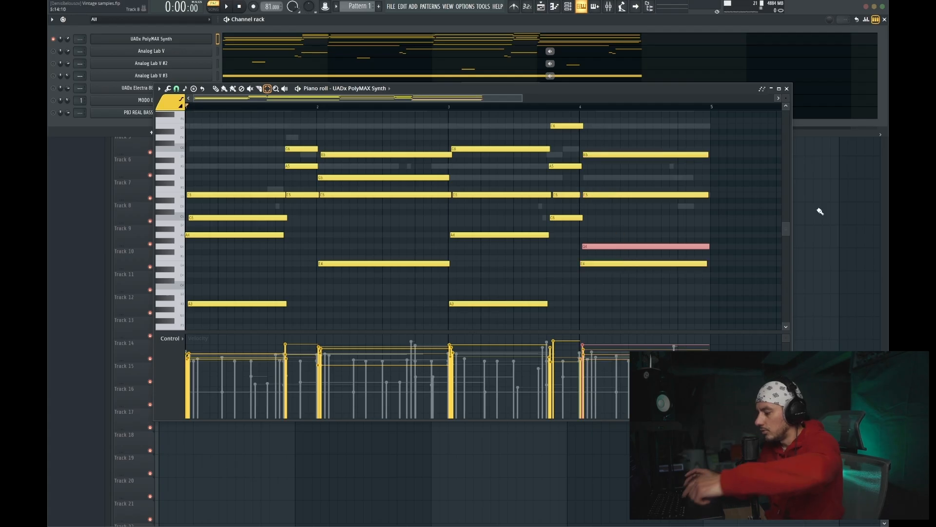
{"action": "key", "text": "ctrl+Up"}
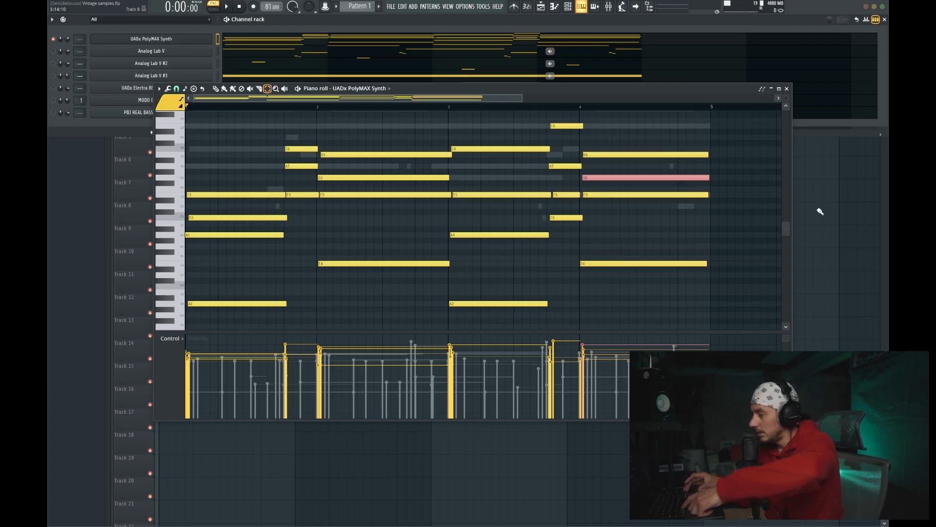
{"action": "key", "text": "ctrl+Down"}
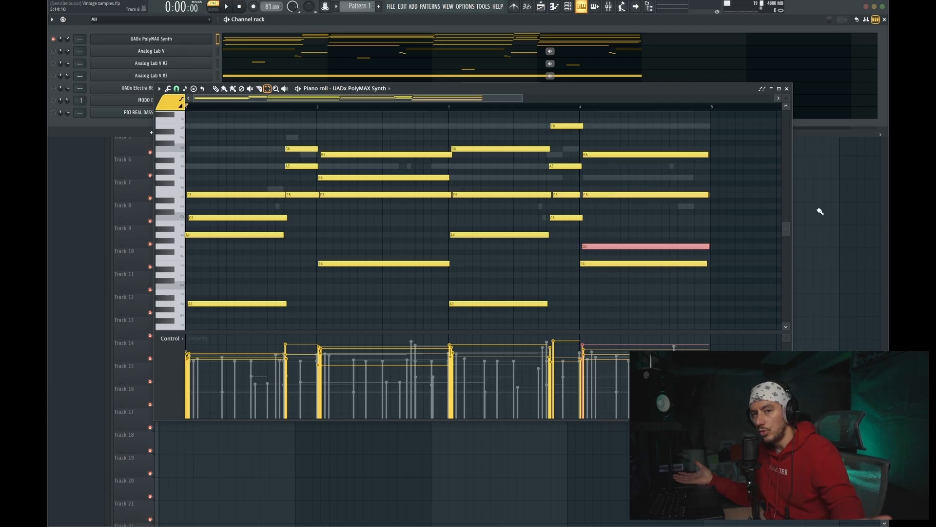
Step: Solo the Analog Lab V channel and audition its melody in the piano roll, checking the sound in its plugin window
{"action": "key", "text": "Down"}
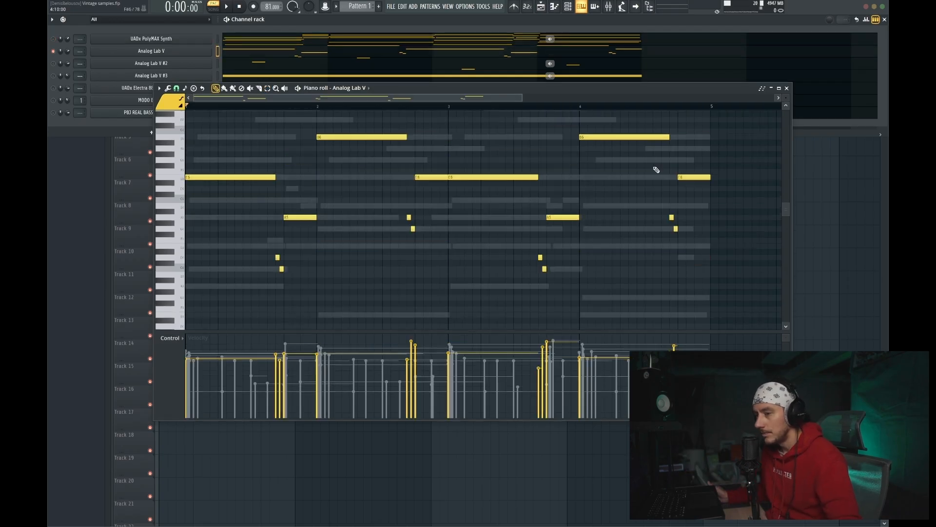
{"action": "left_click", "coordinate": [301, 92]}
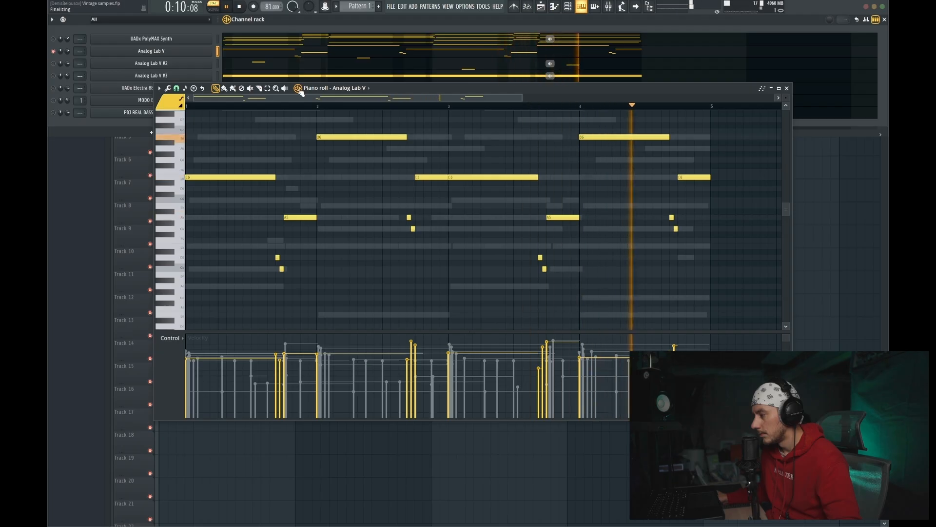
{"action": "key", "text": "space"}
{"action": "scroll", "coordinate": [747, 153], "scroll_direction": "up", "scroll_amount": 1}
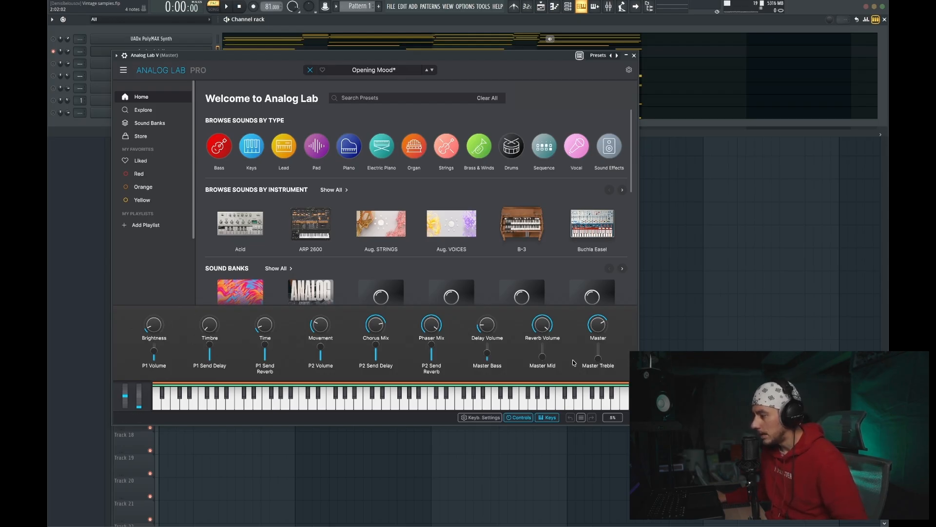
{"action": "left_click", "coordinate": [634, 55]}
Step: Clone the Analog Lab V channel and paste its melody notes into the clone
{"action": "right_click", "coordinate": [188, 54]}
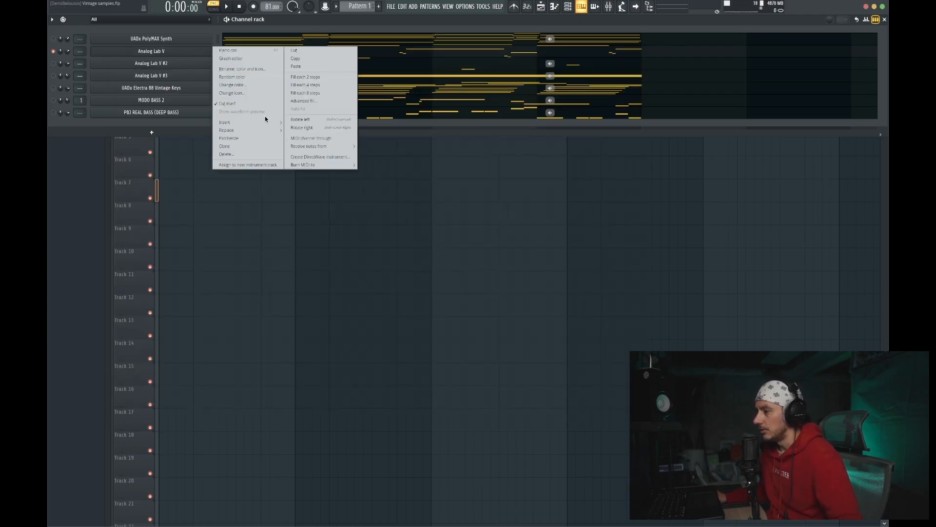
{"action": "left_click", "coordinate": [247, 147]}
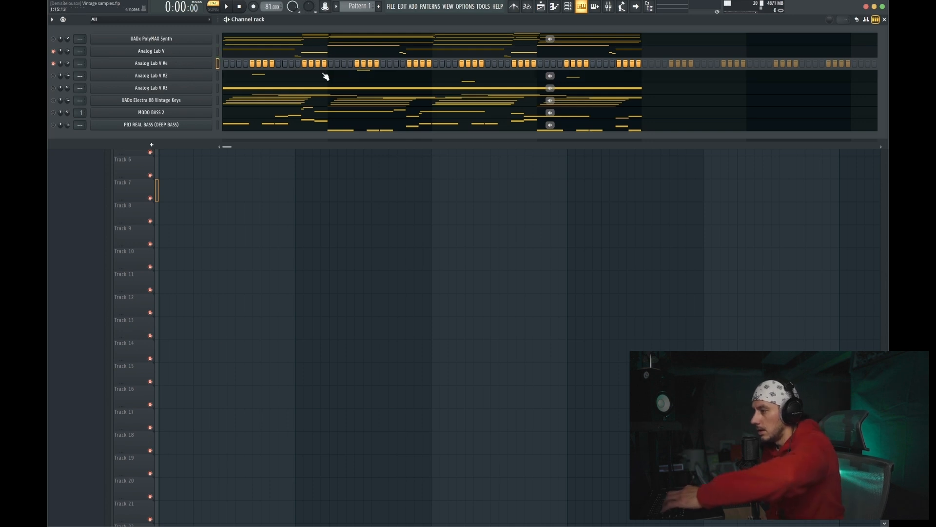
{"action": "key", "text": "ctrl+v"}
Step: Compare the plugin settings of Analog Lab V and its clone Analog Lab V #4, and close both windows
{"action": "left_click", "coordinate": [128, 52]}
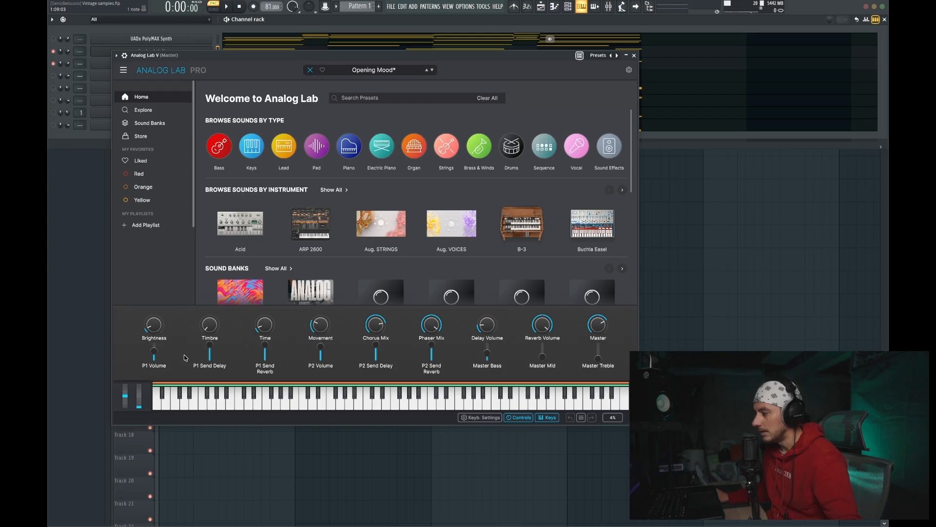
{"action": "left_click", "coordinate": [635, 56]}
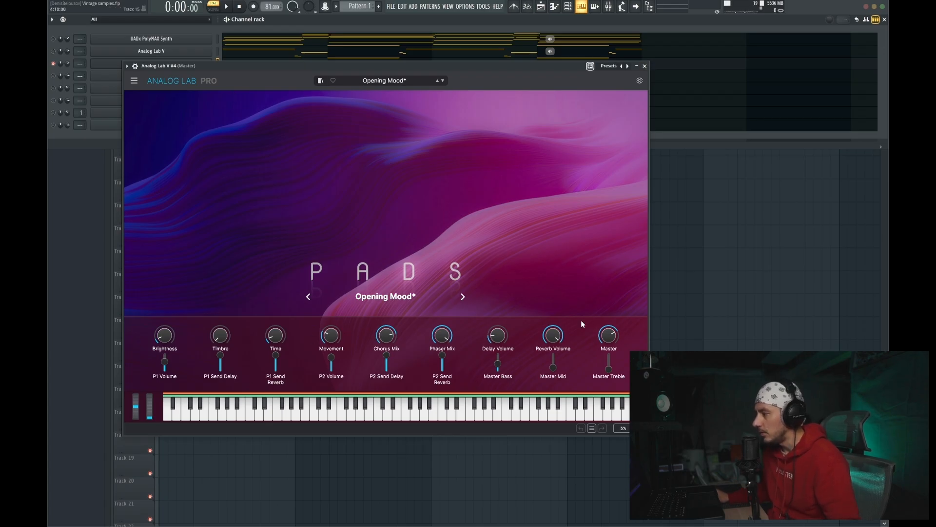
{"action": "key", "text": "Escape"}
Step: Play the melody on Analog Lab V #4 and on the original Analog Lab V to compare the two in the piano roll
{"action": "key", "text": "F7"}
{"action": "key", "text": "space"}
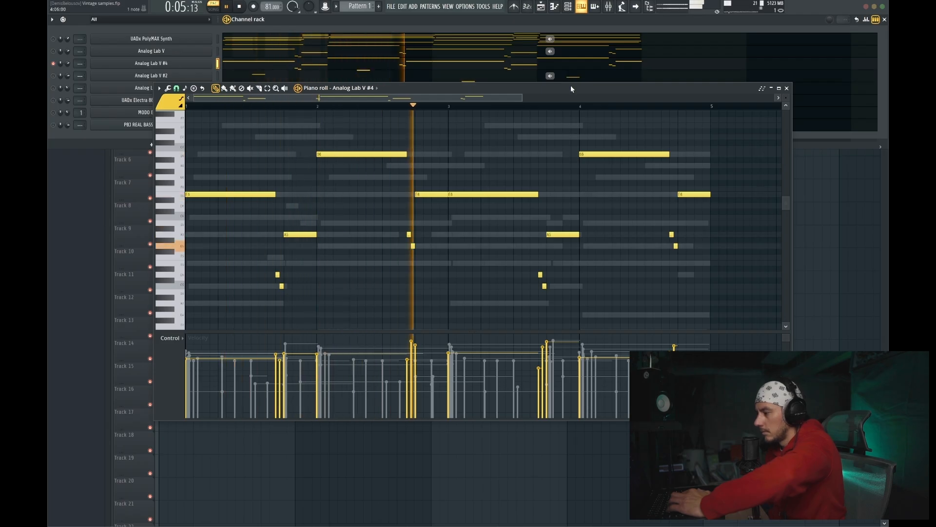
{"action": "key", "text": "space"}
{"action": "left_click", "coordinate": [251, 50]}
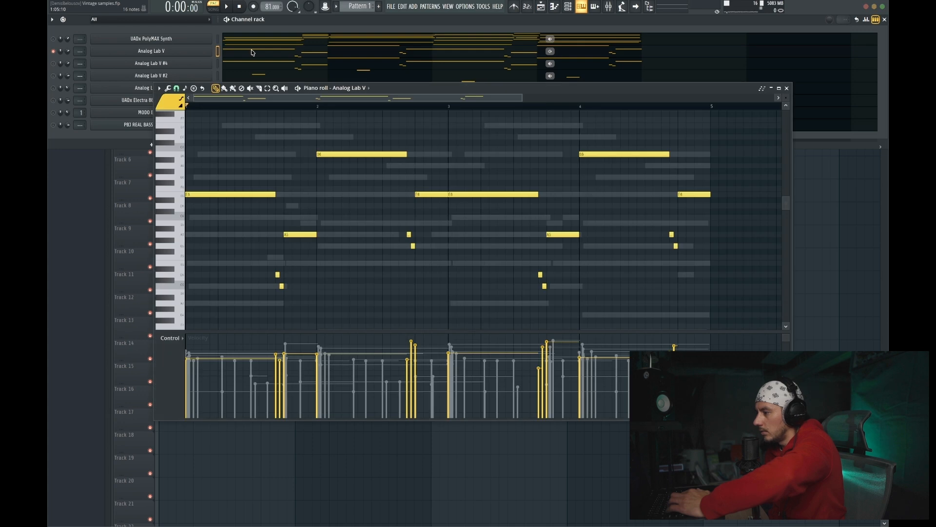
{"action": "key", "text": "space"}
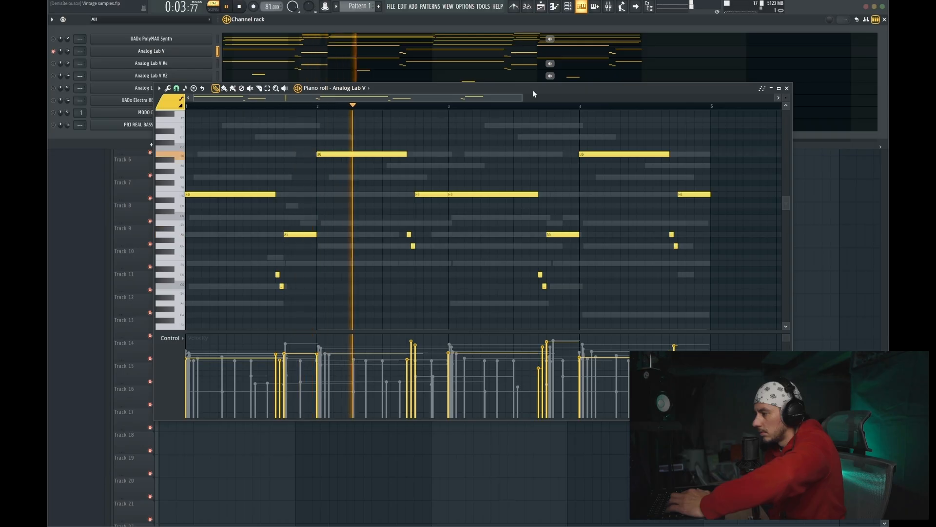
{"action": "key", "text": "space"}
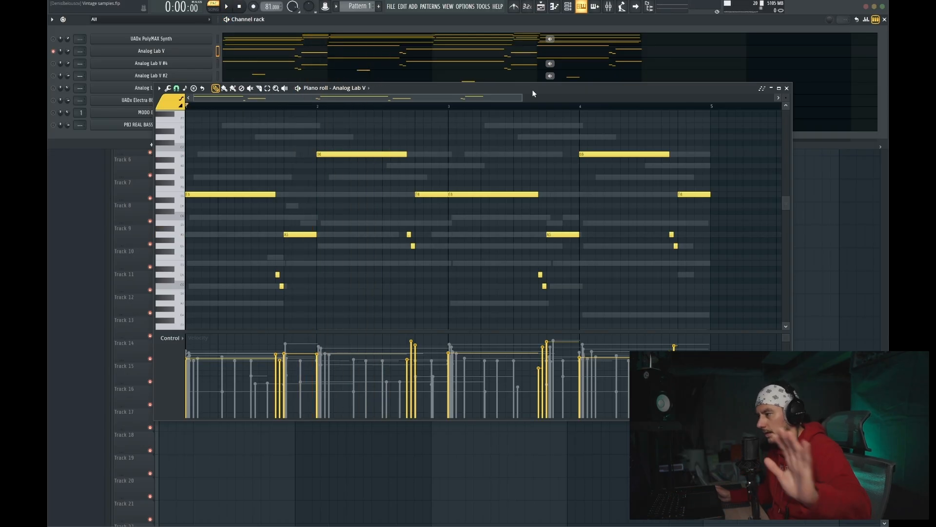
Step: Close the piano roll and delete the cloned channel Analog Lab V #4
{"action": "left_click", "coordinate": [787, 88]}
{"action": "right_click", "coordinate": [54, 64]}
{"action": "right_click", "coordinate": [168, 66]}
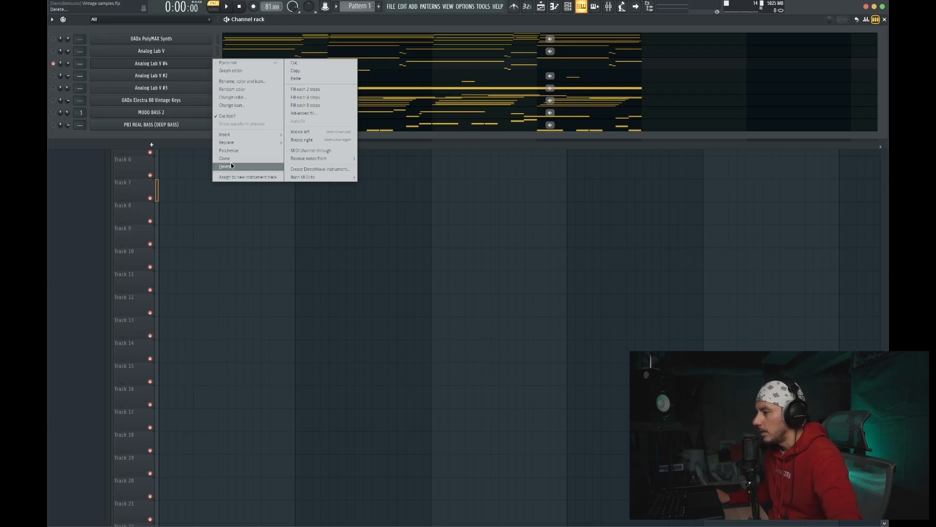
{"action": "left_click", "coordinate": [238, 168]}
{"action": "key", "text": "Return"}
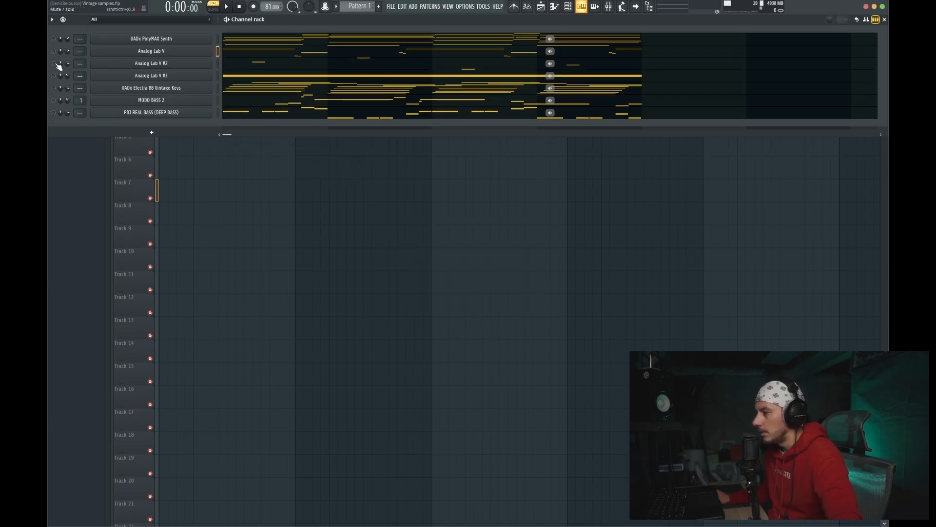
Step: Examine the short notes of Analog Lab V #2 in the piano roll and its Fahrenheit Strings preset, closing both windows
{"action": "left_click", "coordinate": [117, 68]}
{"action": "left_click_drag", "start_coordinate": [784, 204], "coordinate": [785, 204]}
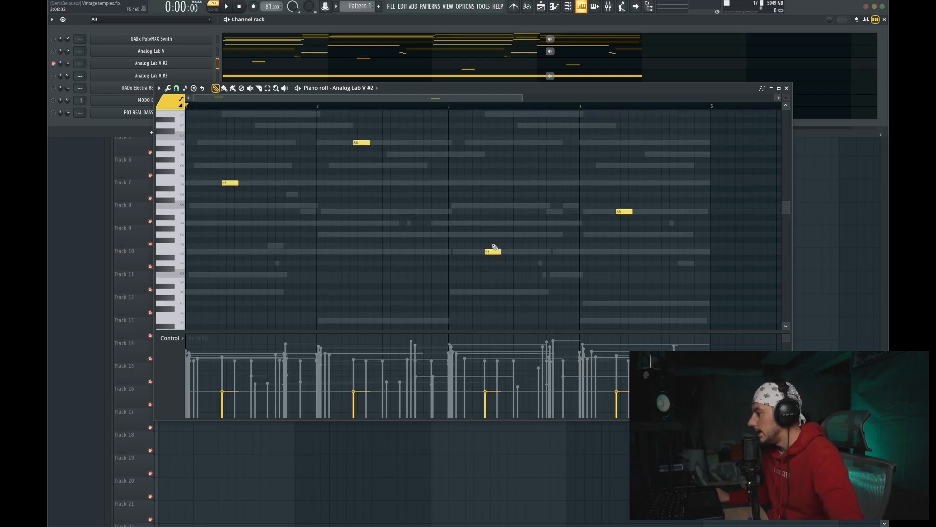
{"action": "left_click", "coordinate": [787, 88]}
{"action": "left_click", "coordinate": [153, 64]}
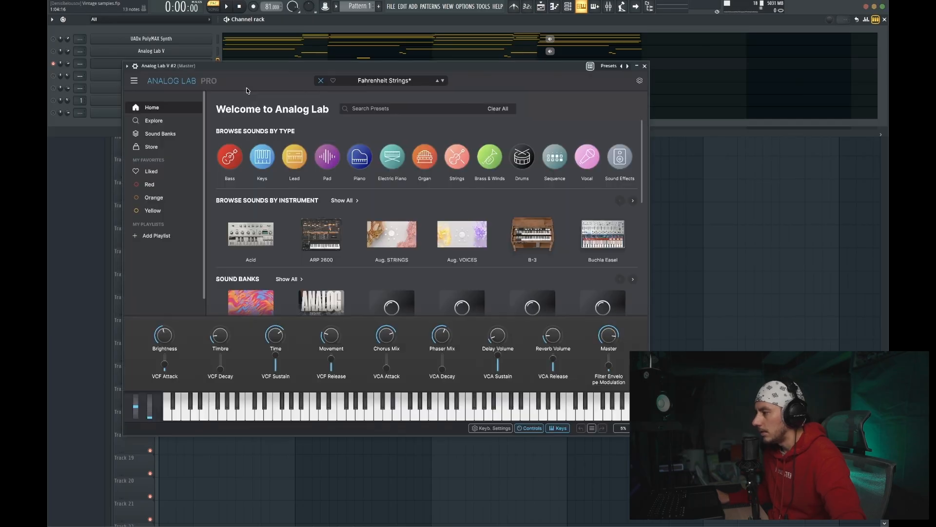
{"action": "left_click", "coordinate": [645, 66]}
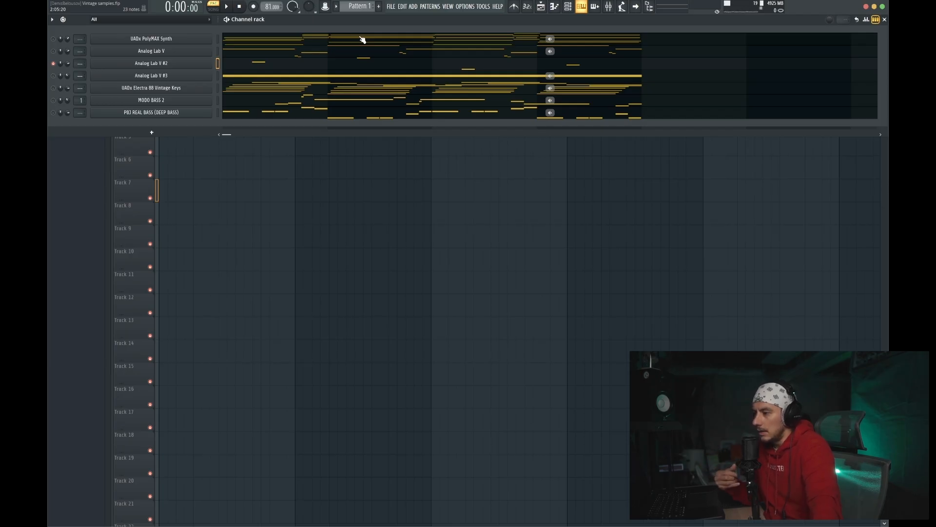
Step: Solo Analog Lab V #3 and check its ARP- Nunca preset in the plugin window
{"action": "right_click", "coordinate": [53, 76]}
{"action": "left_click", "coordinate": [155, 77]}
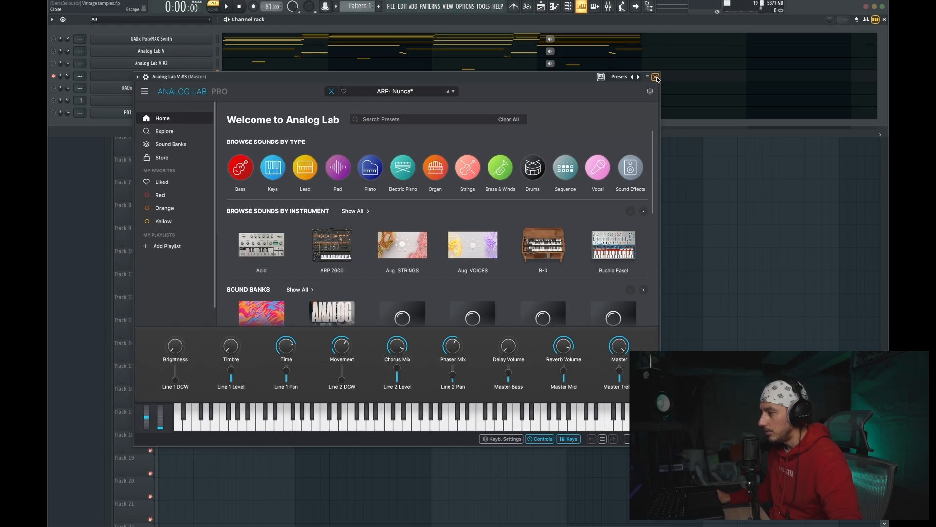
{"action": "left_click", "coordinate": [657, 78]}
Step: Clone Analog Lab V #3, mute the original and open the clone's plugin window to try another preset
{"action": "right_click", "coordinate": [211, 75]}
{"action": "left_click", "coordinate": [242, 171]}
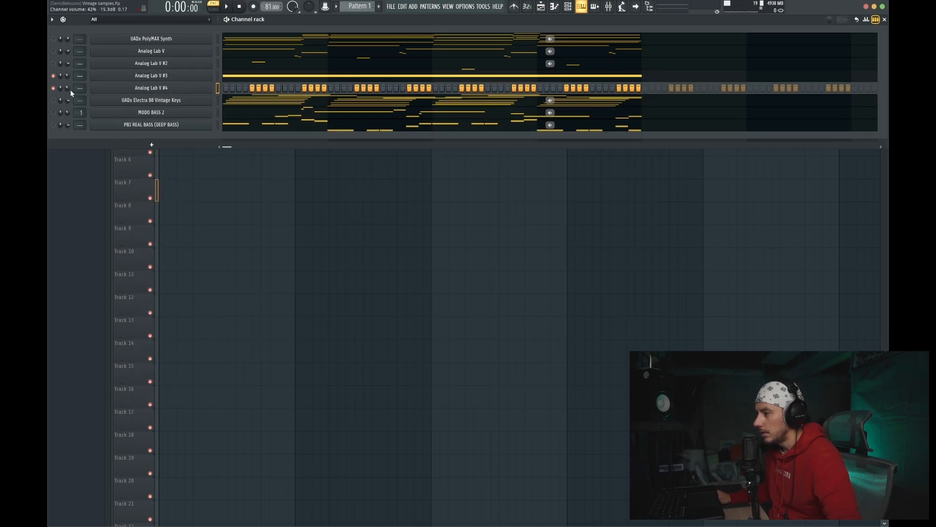
{"action": "left_click", "coordinate": [218, 76]}
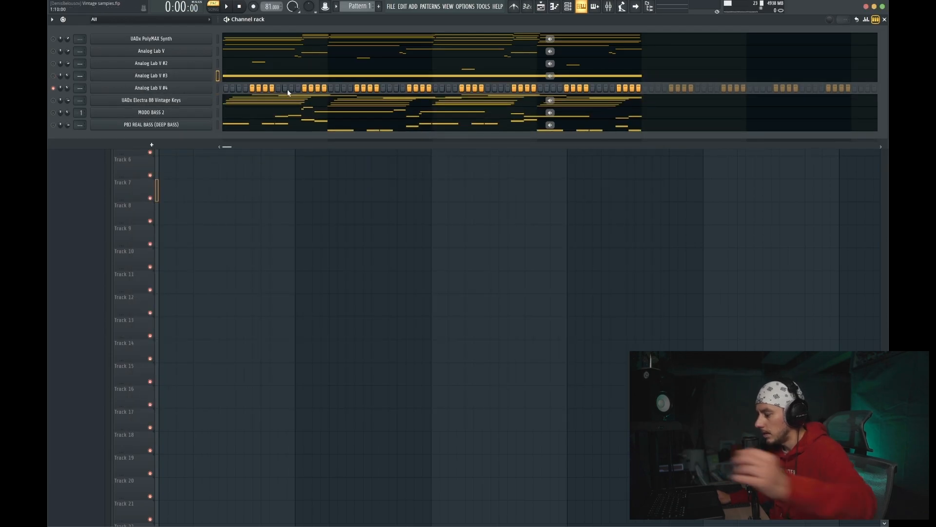
{"action": "left_click", "coordinate": [151, 88]}
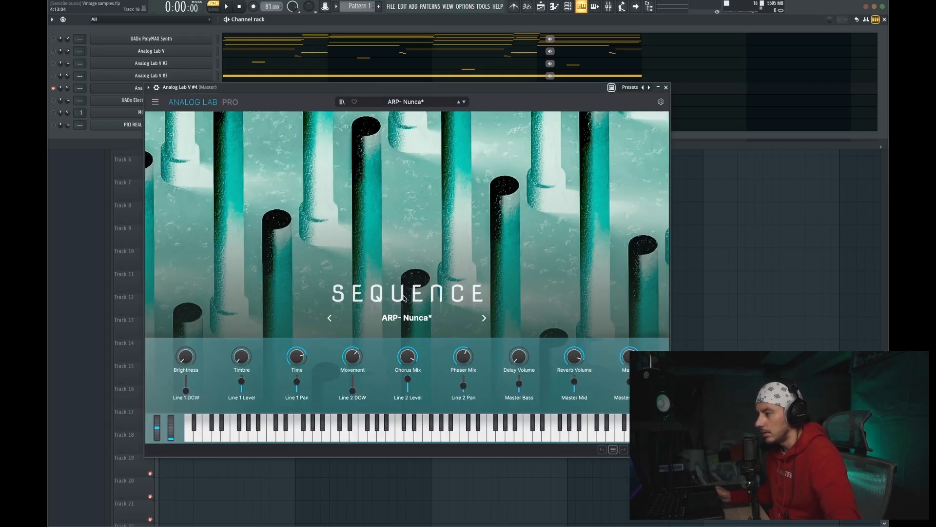
{"action": "left_click", "coordinate": [465, 102]}
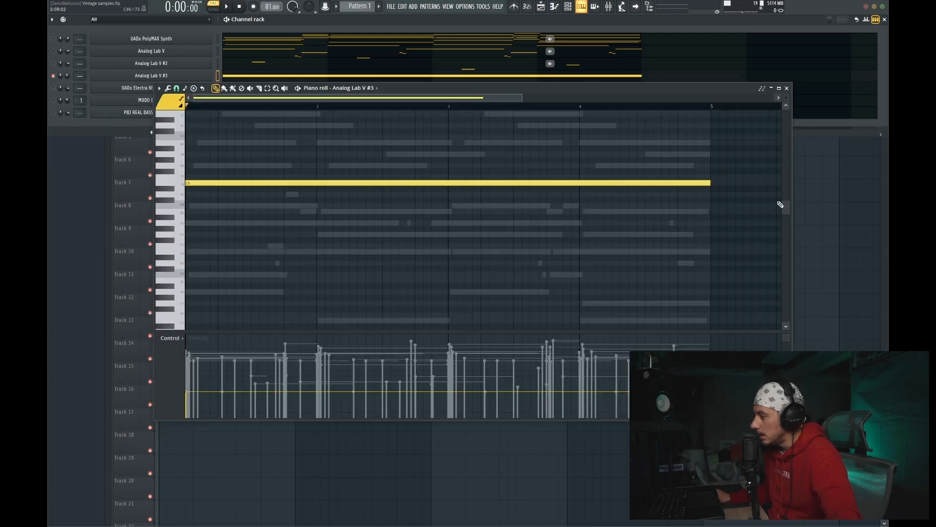
Step: Play the single sustained note of Analog Lab V #3 in the piano roll, stop playback and close the piano roll
{"action": "scroll", "coordinate": [780, 204], "scroll_direction": "up", "scroll_amount": 2}
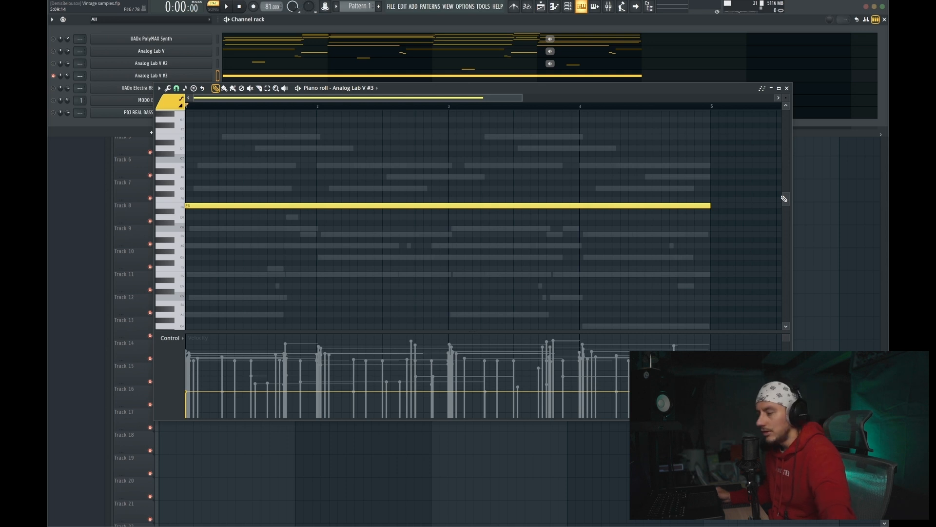
{"action": "key", "text": "space"}
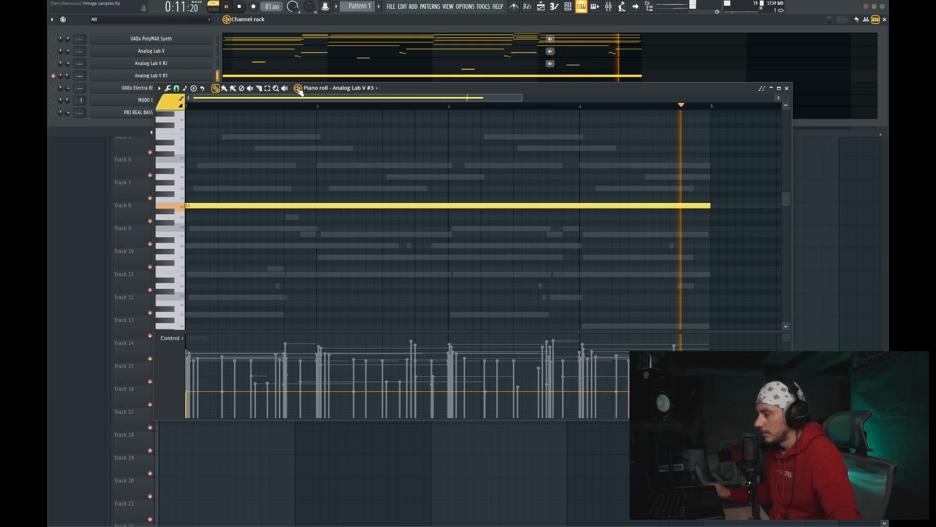
{"action": "key", "text": "space"}
{"action": "key", "text": "F7"}
Step: Unmute Analog Lab V #2, Analog Lab V and UADx PolyMAX Synth, and play them together with Analog Lab V #3
{"action": "left_click", "coordinate": [53, 63]}
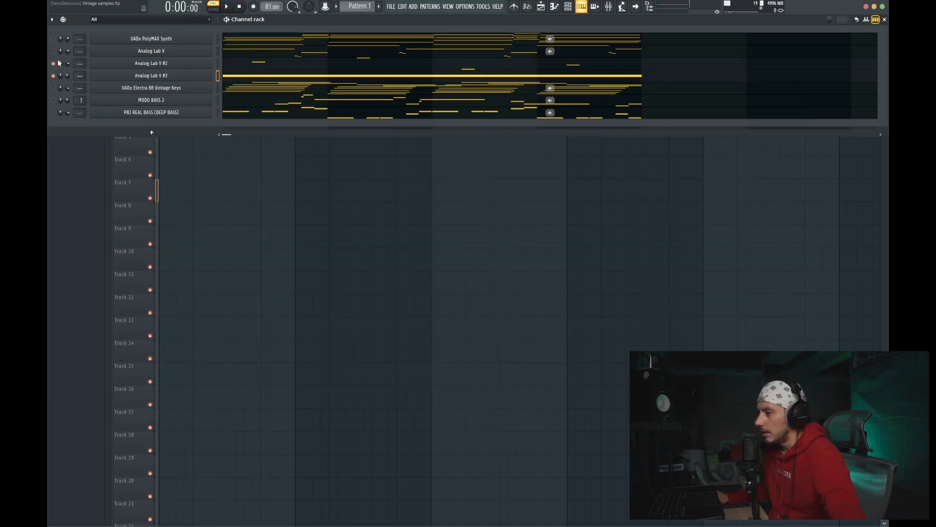
{"action": "left_click", "coordinate": [53, 50]}
{"action": "left_click", "coordinate": [53, 39]}
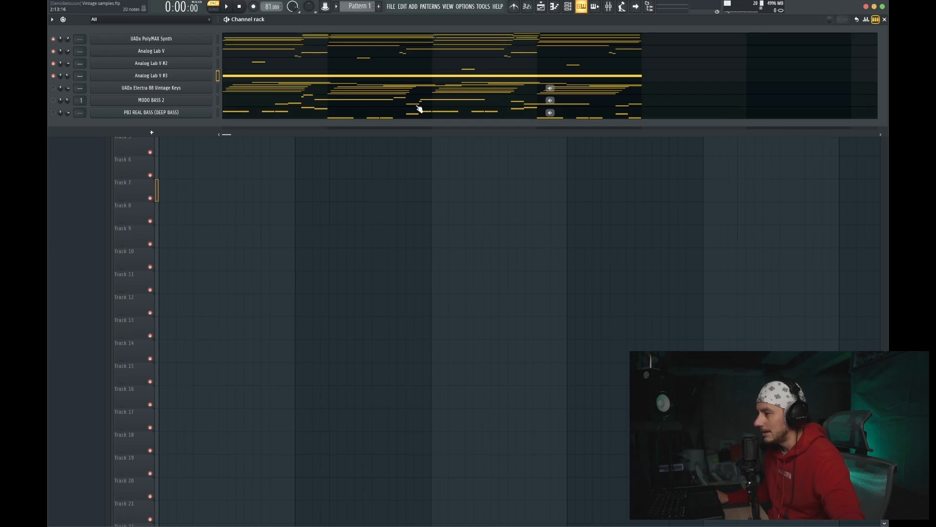
{"action": "left_click", "coordinate": [226, 6]}
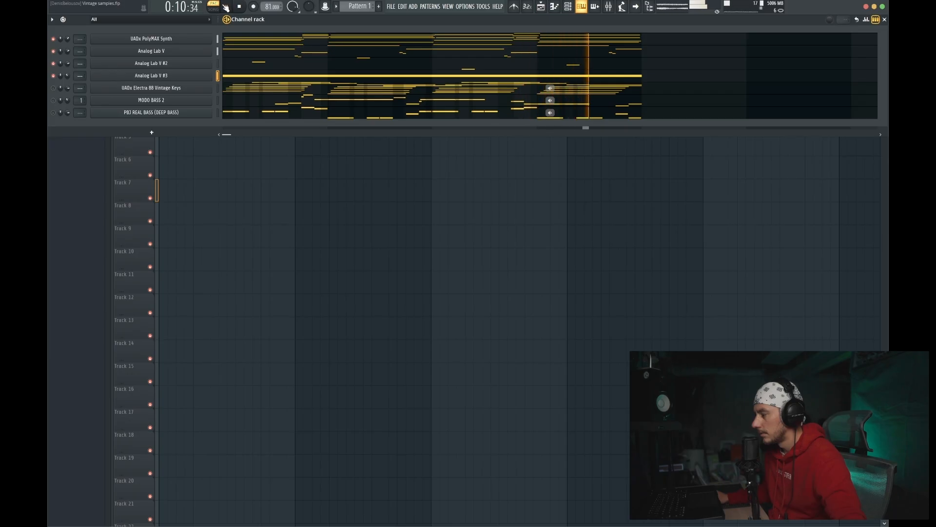
{"action": "left_click", "coordinate": [225, 6]}
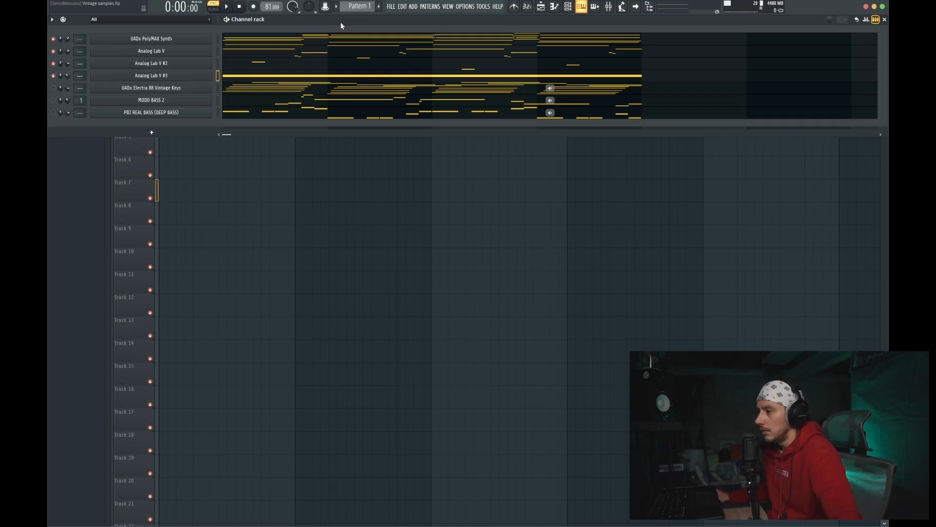
Step: Unmute UADx Electra 88 Vintage Keys and open its chord notes in the piano roll with the Select tool active
{"action": "left_click", "coordinate": [56, 88]}
{"action": "left_click", "coordinate": [151, 88]}
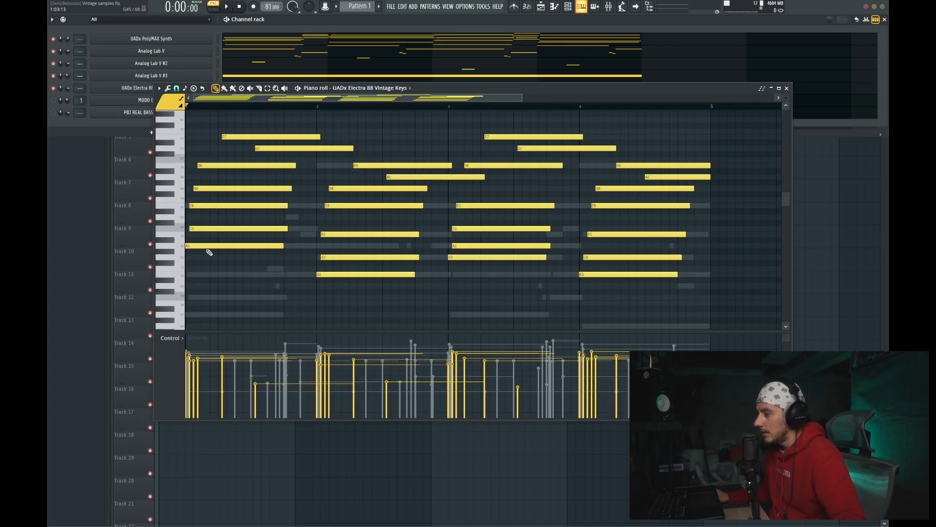
{"action": "key", "text": "z"}
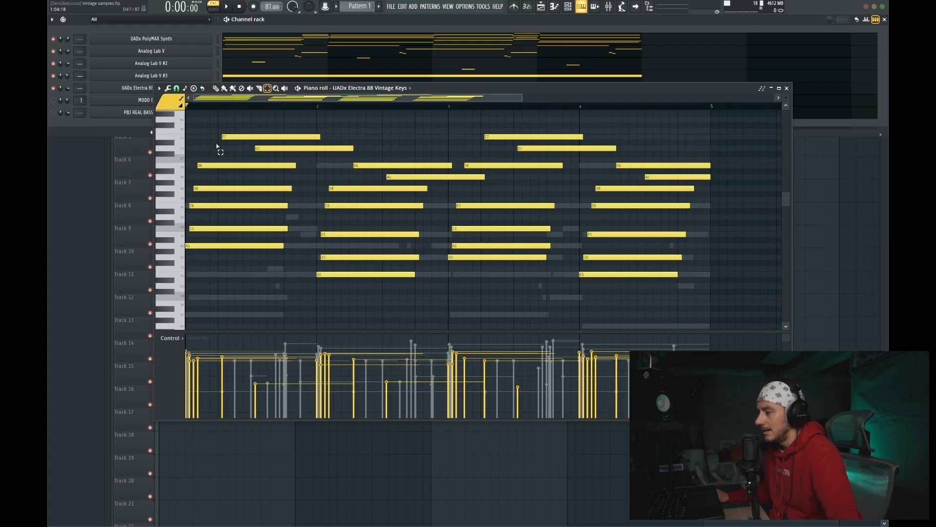
{"action": "key", "text": "p"}
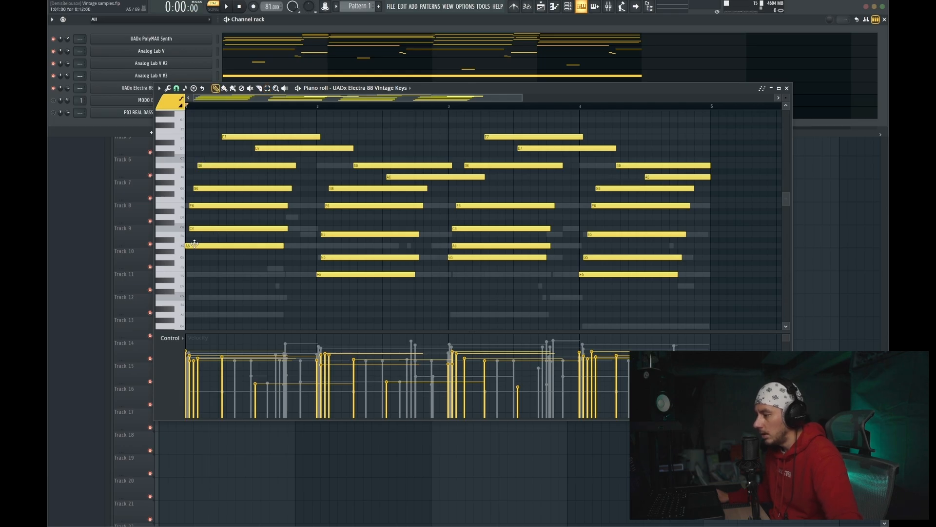
{"action": "key", "text": "z"}
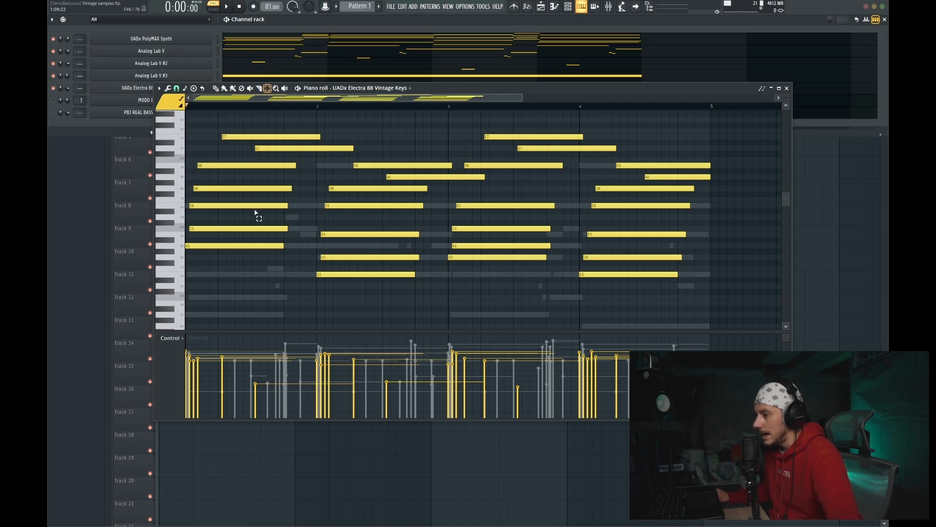
Step: Select the first bar's stacked chord notes, its two top melody notes and the whole voicing in turn to examine each part
{"action": "left_click_drag", "start_coordinate": [214, 259], "coordinate": [204, 160]}
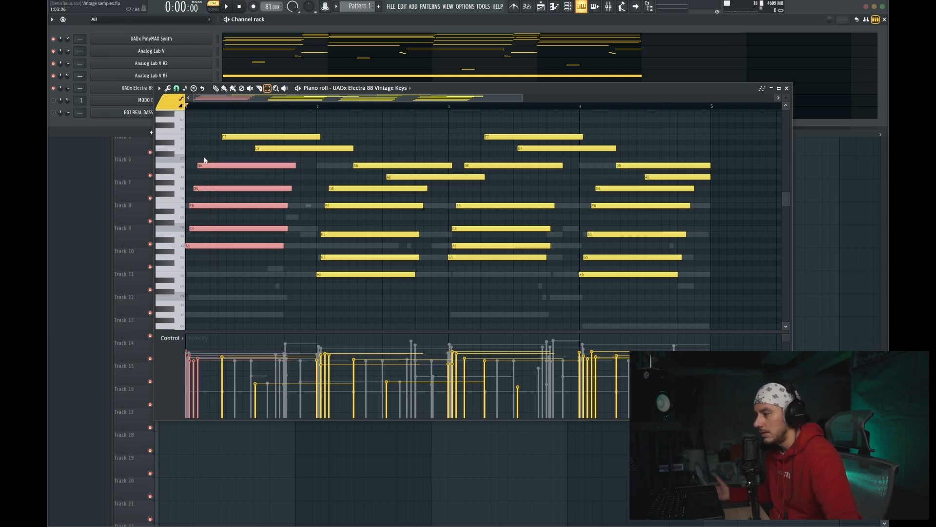
{"action": "left_click_drag", "start_coordinate": [247, 123], "coordinate": [336, 152]}
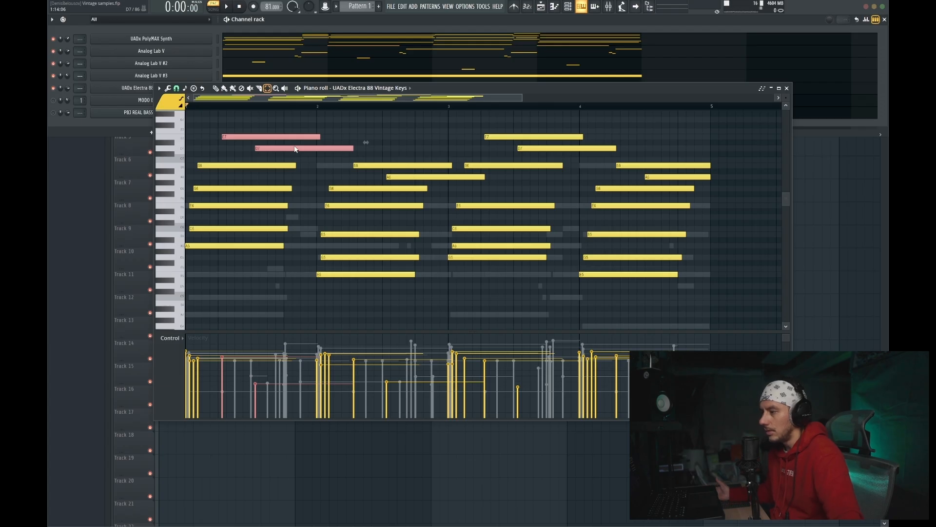
{"action": "left_click", "coordinate": [243, 155]}
{"action": "left_click_drag", "start_coordinate": [240, 112], "coordinate": [264, 285]}
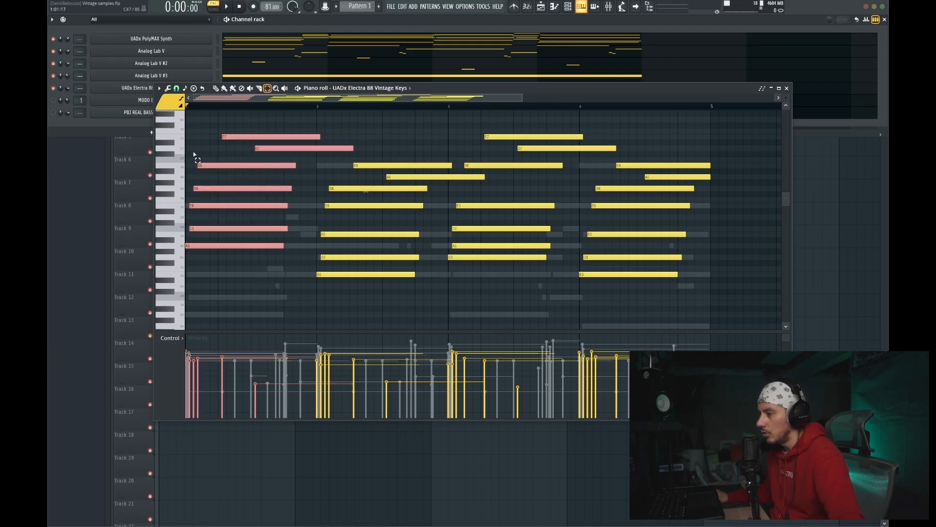
{"action": "left_click", "coordinate": [255, 113]}
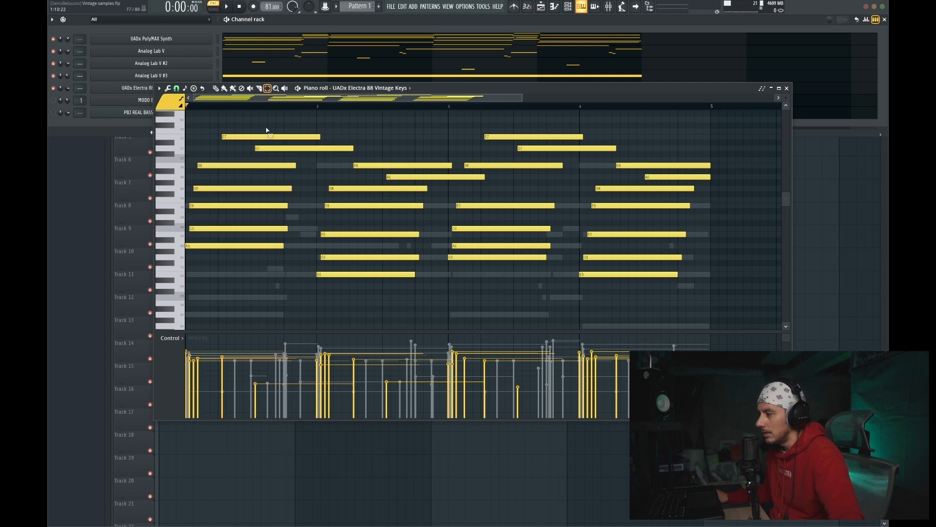
{"action": "left_click_drag", "start_coordinate": [276, 121], "coordinate": [314, 155]}
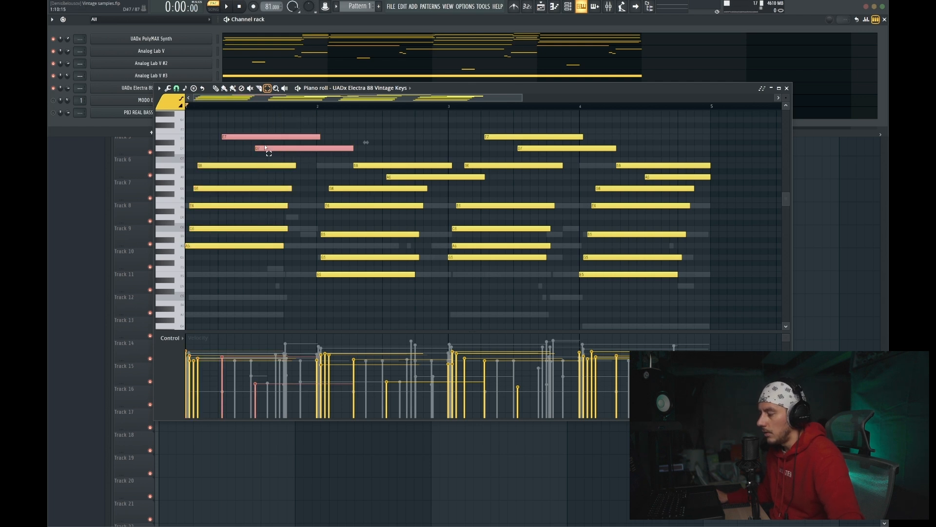
{"action": "key", "text": "p"}
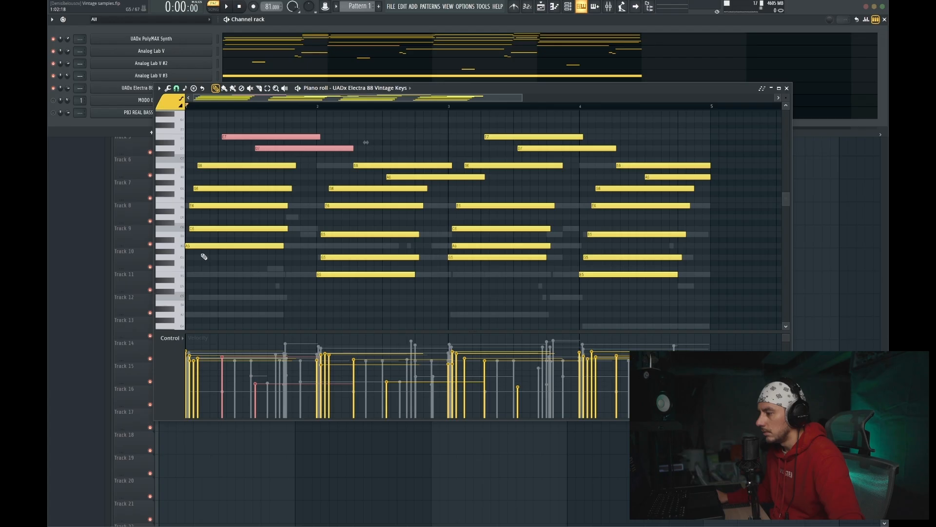
Step: Select the five lower chord notes of the first bar and briefly play the pattern to hear the strummed chord
{"action": "left_click", "coordinate": [268, 88]}
{"action": "left_click_drag", "start_coordinate": [198, 160], "coordinate": [207, 254]}
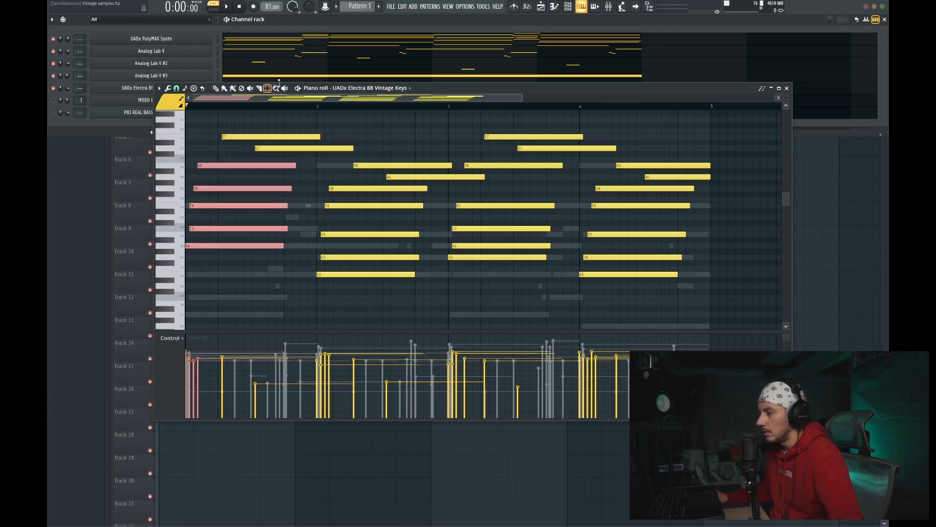
{"action": "key", "text": "space"}
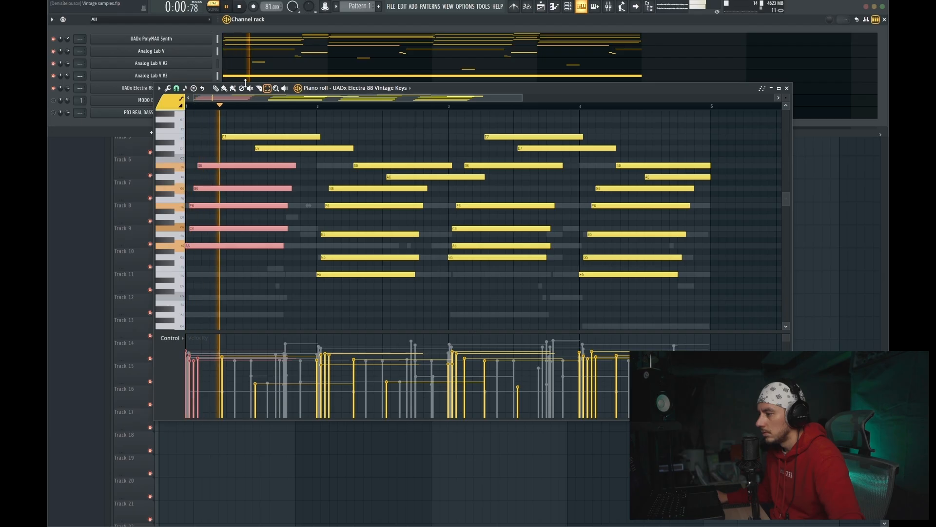
{"action": "key", "text": "space"}
Step: Select the second bar's chord notes, its two melody notes and all notes of bars three and four to compare the voicings
{"action": "left_click_drag", "start_coordinate": [320, 221], "coordinate": [349, 277]}
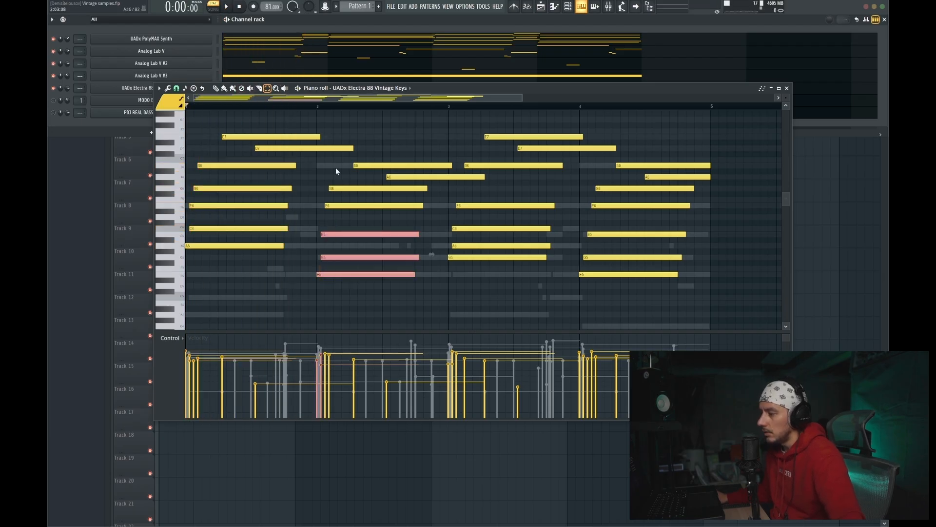
{"action": "left_click_drag", "start_coordinate": [329, 177], "coordinate": [364, 294]}
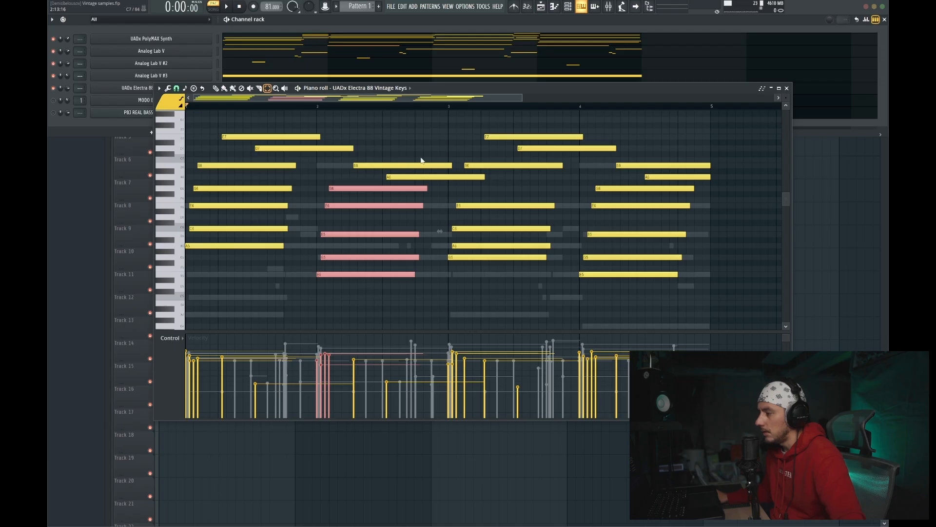
{"action": "left_click_drag", "start_coordinate": [421, 160], "coordinate": [445, 183]}
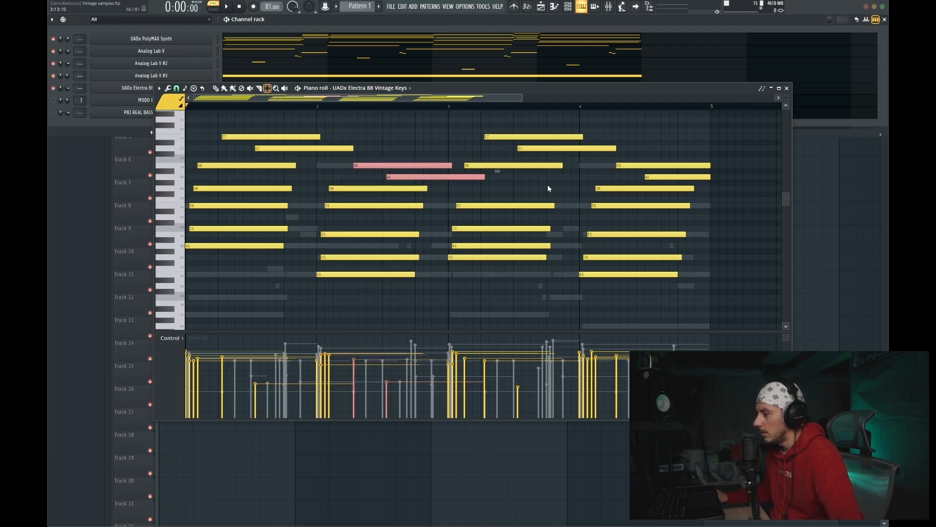
{"action": "left_click_drag", "start_coordinate": [501, 122], "coordinate": [676, 300]}
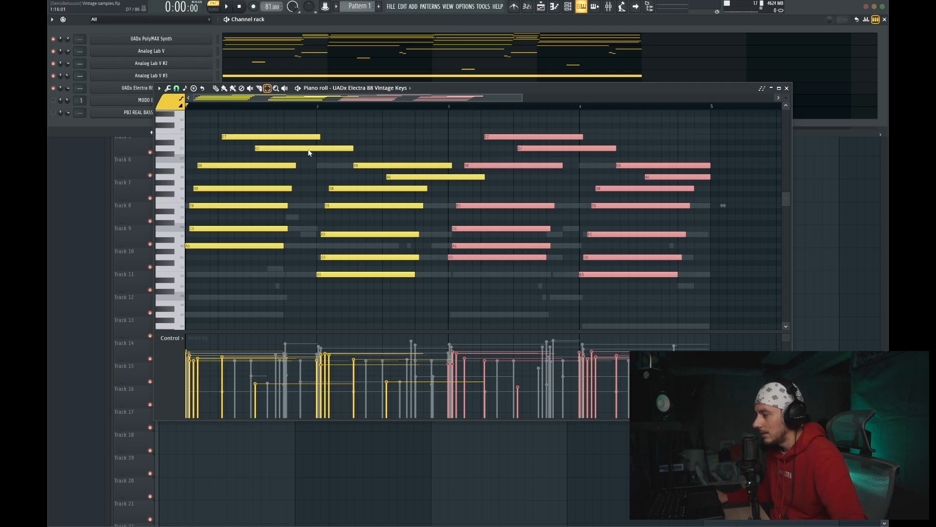
Step: Try the lowest note of the third bar's chord one octave higher, and move it back down an octave
{"action": "left_click_drag", "start_coordinate": [442, 250], "coordinate": [465, 263]}
{"action": "key", "text": "ctrl+Up"}
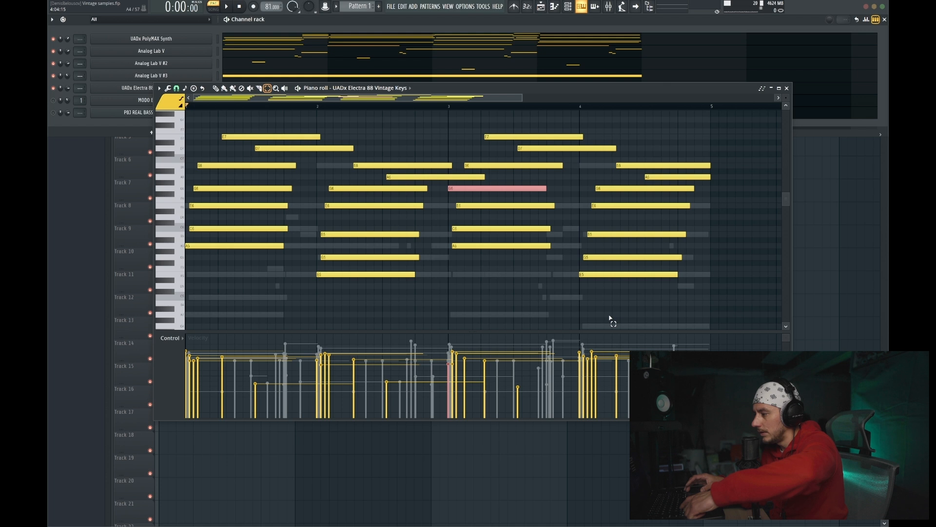
{"action": "key", "text": "ctrl+Down"}
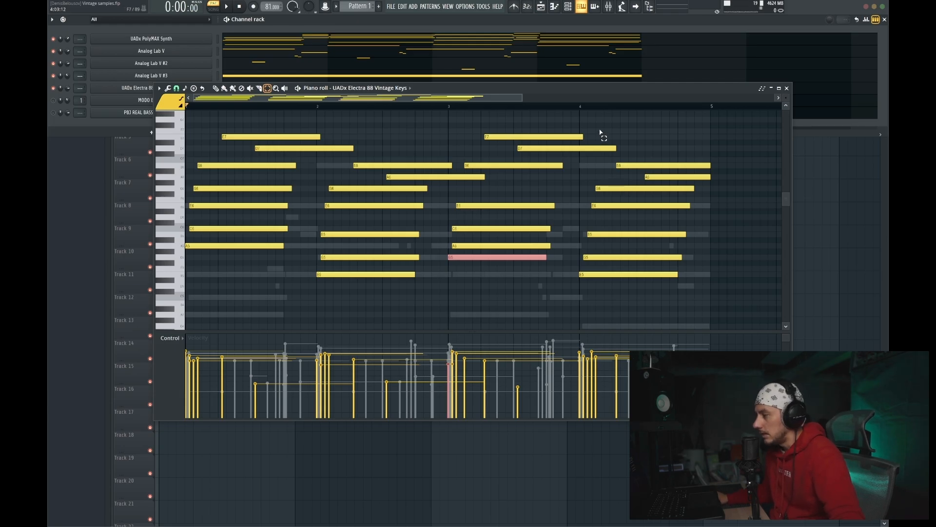
Step: Examine the melody notes above the chords and select the second bar's chord together with its two melody notes
{"action": "double_click", "coordinate": [307, 162]}
{"action": "double_click", "coordinate": [531, 140]}
{"action": "scroll", "coordinate": [421, 172], "scroll_direction": "down", "scroll_amount": 1}
{"action": "double_click", "coordinate": [421, 172]}
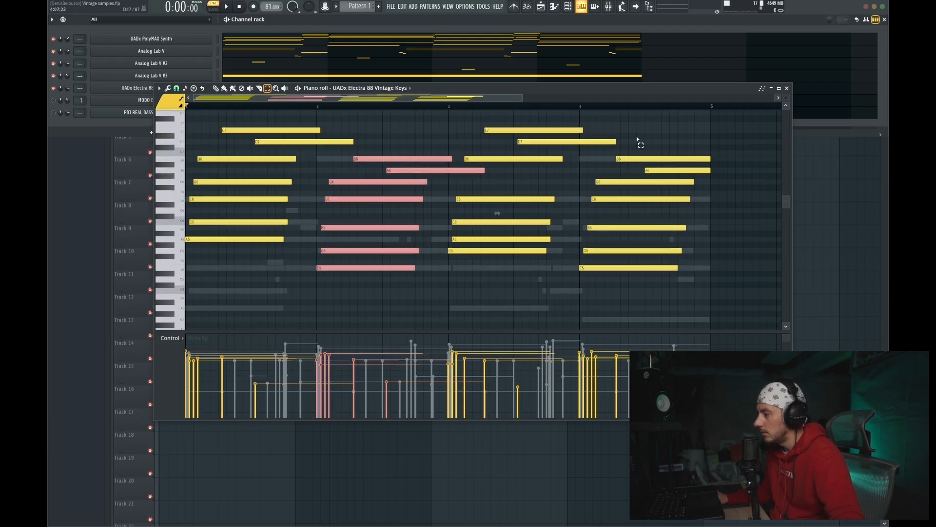
Step: Select all chord and melody notes of the fourth bar and play the pattern to hear them
{"action": "double_click", "coordinate": [697, 244]}
{"action": "left_click", "coordinate": [226, 6]}
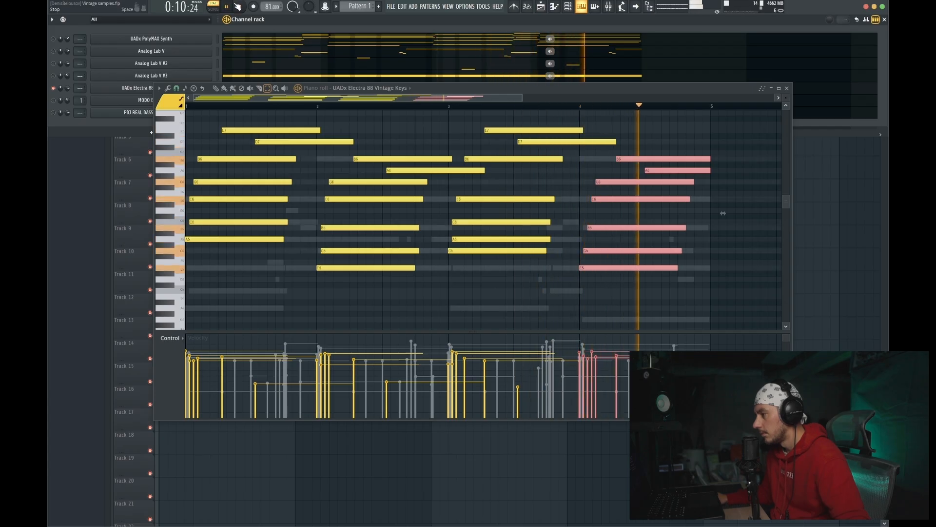
{"action": "left_click", "coordinate": [239, 6]}
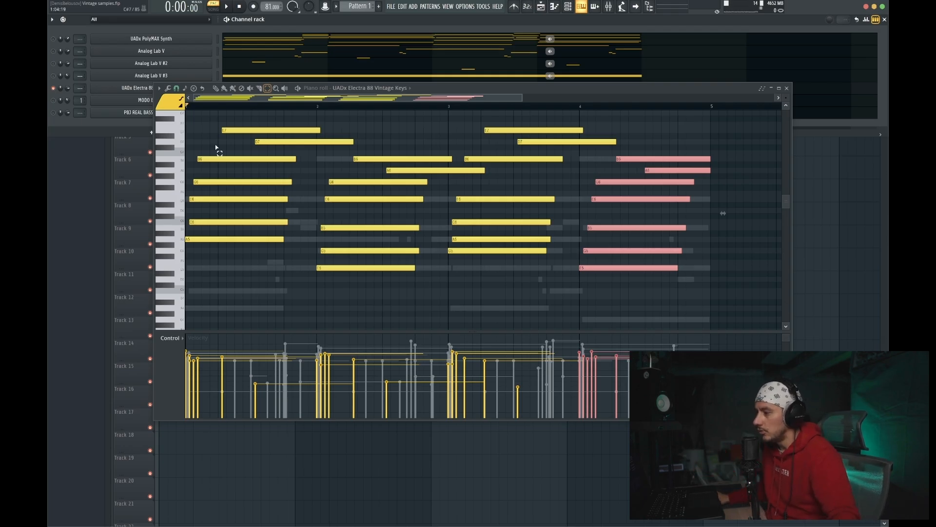
Step: Deselect the notes, view the randomizer's level settings for the Electra 88 part, and close it without applying
{"action": "key", "text": "p"}
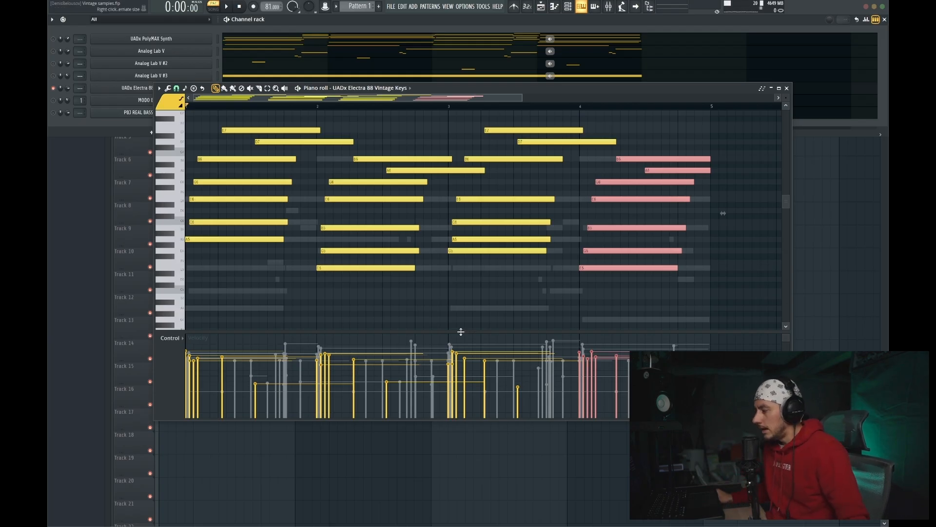
{"action": "left_click", "coordinate": [722, 300]}
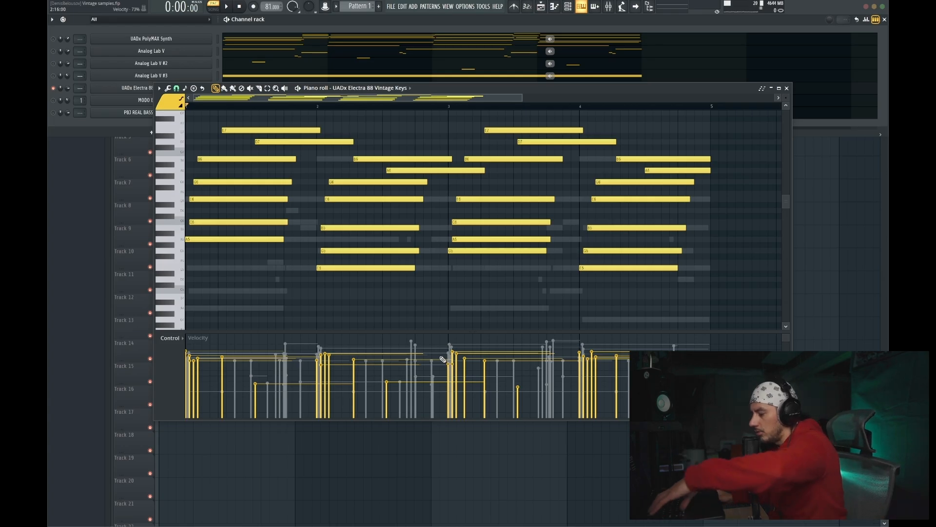
{"action": "key", "text": "alt+r"}
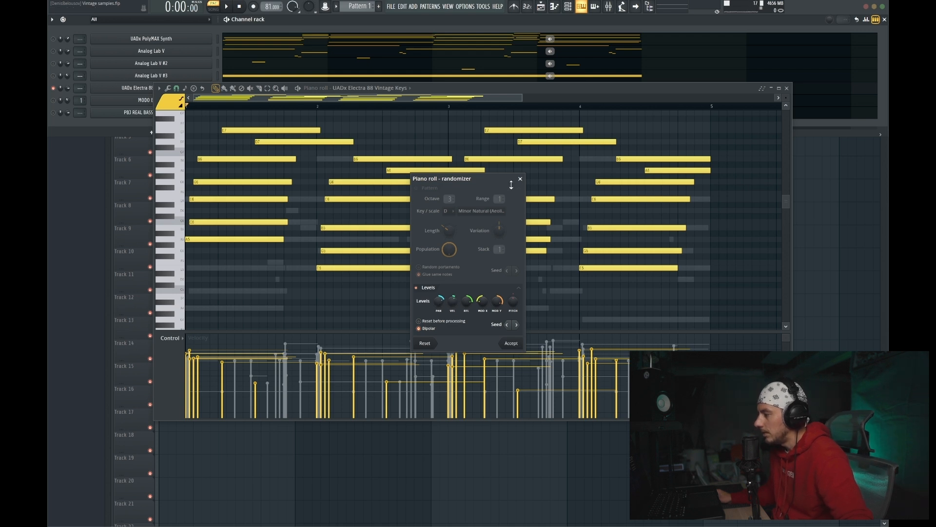
{"action": "left_click", "coordinate": [516, 347]}
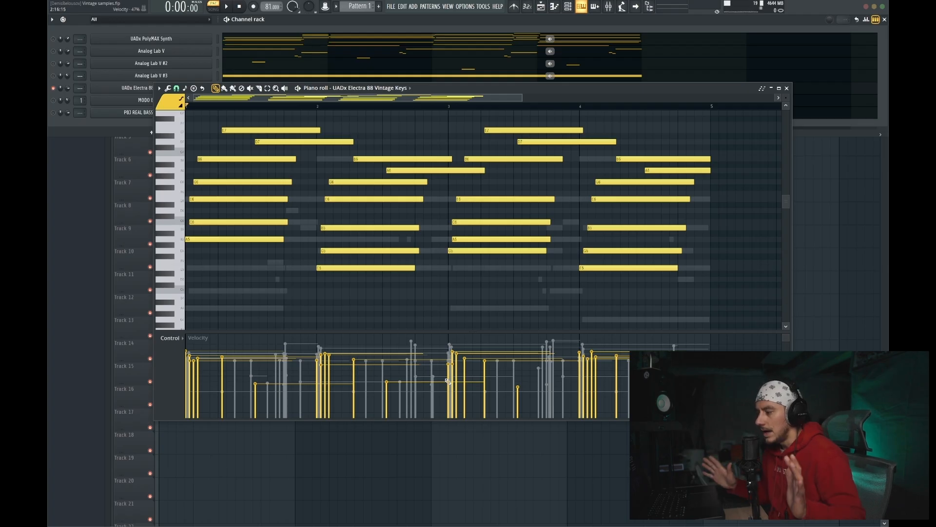
{"action": "key", "text": "F7"}
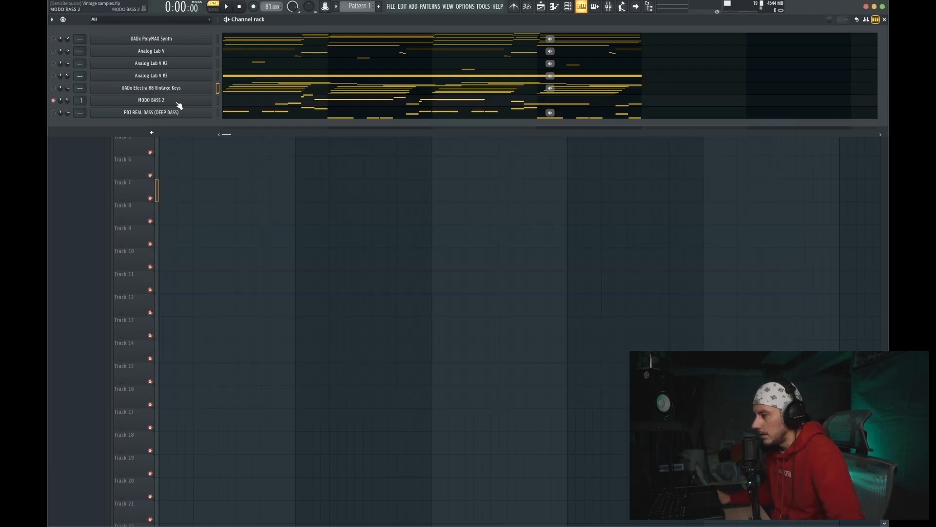
Step: Inspect the MODO BASS 2 instrument with its preset categories and play its bass notes in the piano roll
{"action": "left_click", "coordinate": [151, 100]}
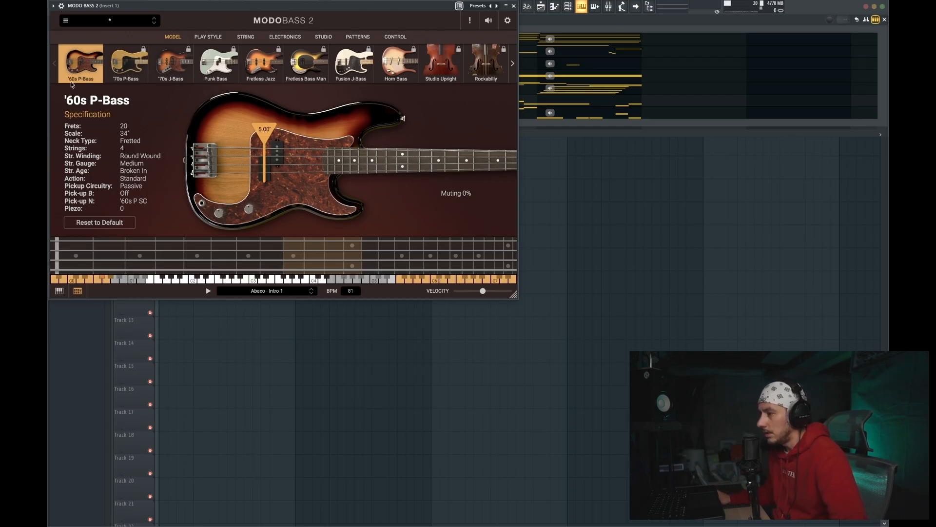
{"action": "left_click", "coordinate": [66, 21]}
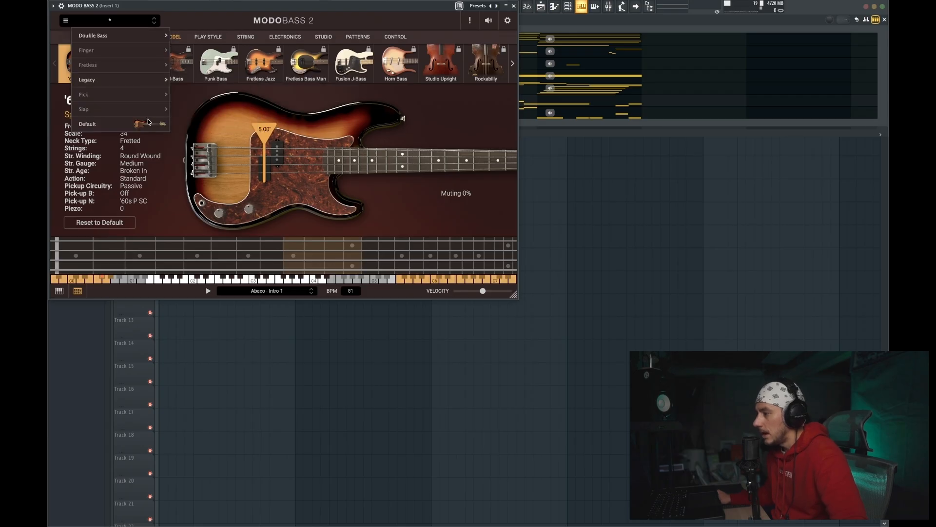
{"action": "mouse_move", "coordinate": [147, 79]}
{"action": "mouse_move", "coordinate": [236, 80]}
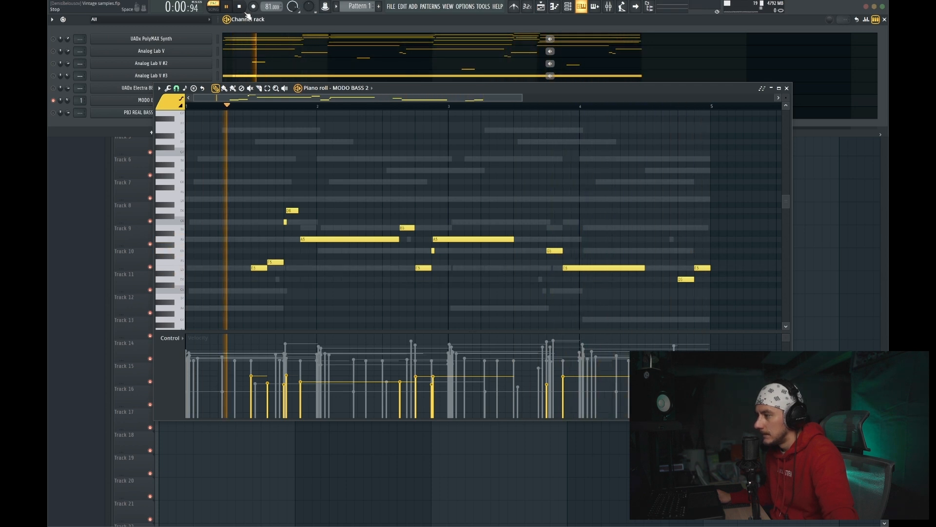
{"action": "key", "text": "space"}
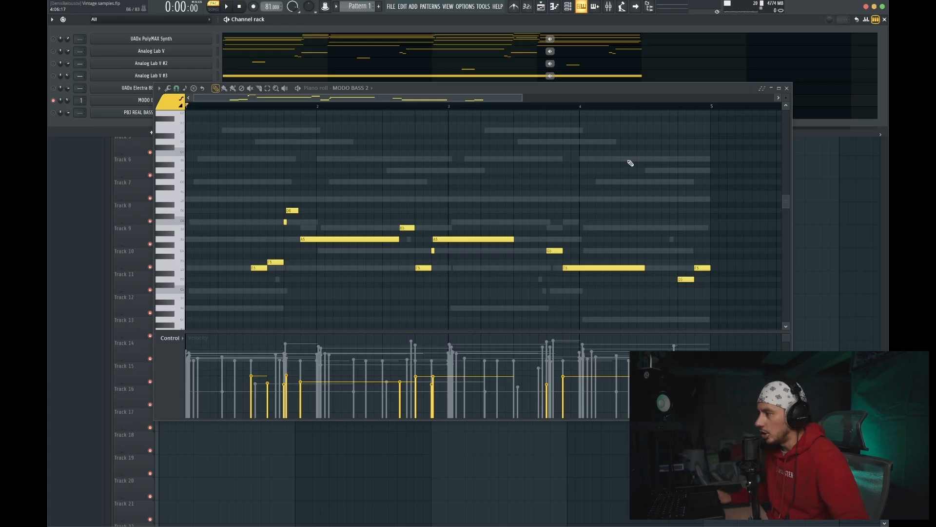
{"action": "left_click", "coordinate": [787, 89]}
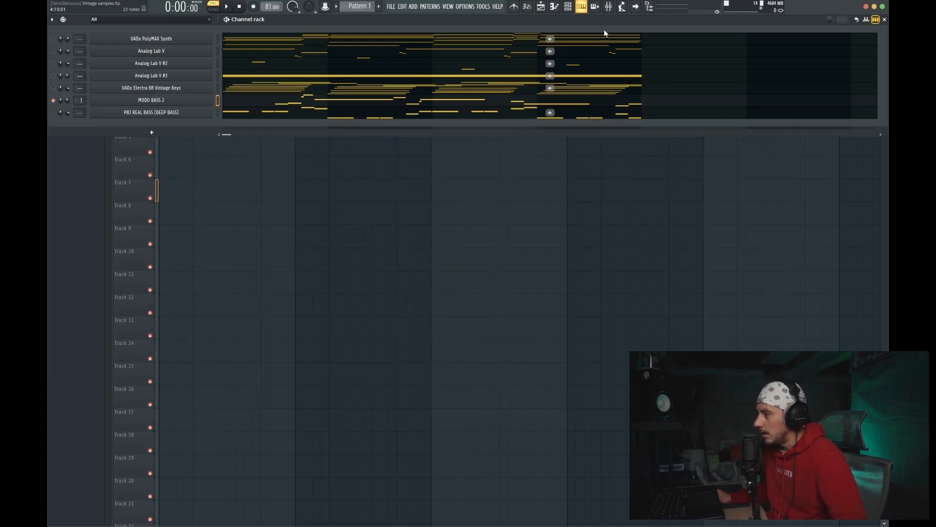
Step: Show the effects on the bass's mixer insert and inspect the Ampeg SVTVR Classic amp
{"action": "left_click", "coordinate": [609, 8]}
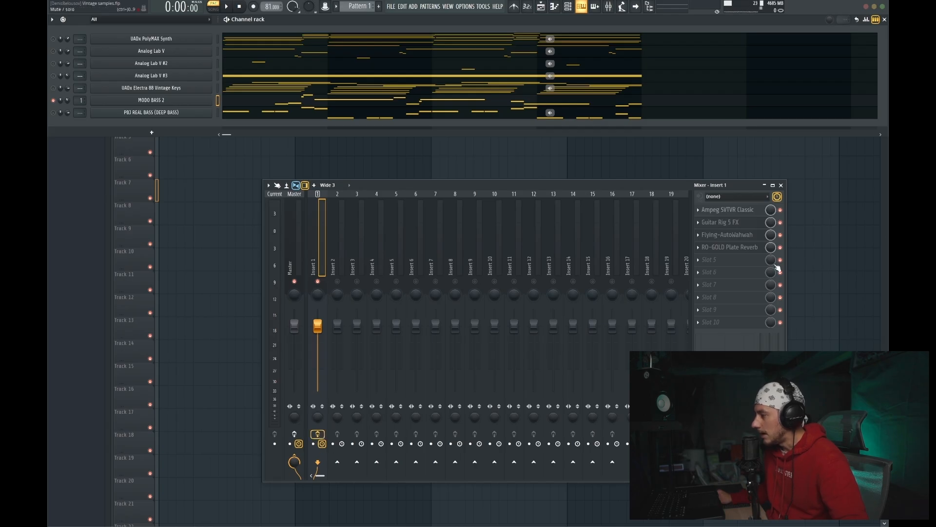
{"action": "left_click", "coordinate": [735, 211]}
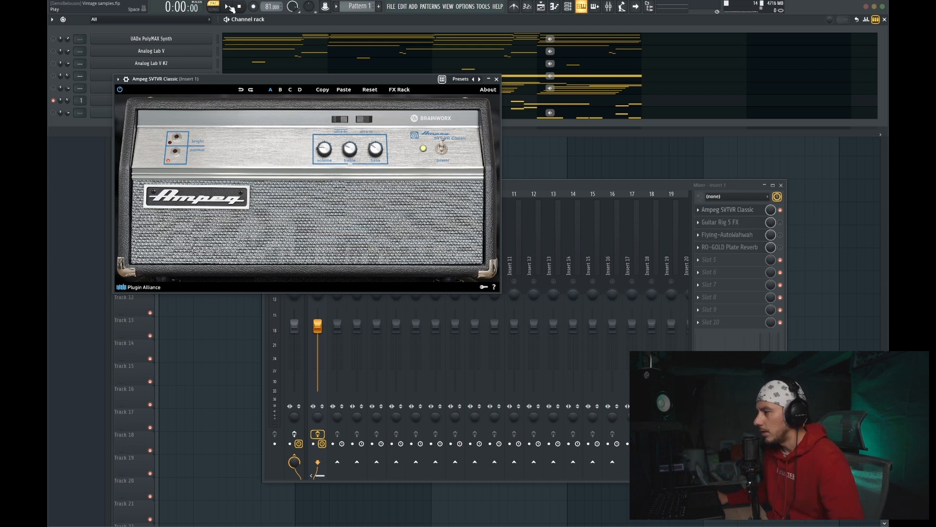
{"action": "left_click", "coordinate": [726, 209]}
Step: Enable Guitar Rig 5 FX on Insert 1, view its Simple Guitar Tone rack, and play the bass line through it
{"action": "left_click", "coordinate": [781, 222]}
{"action": "left_click", "coordinate": [742, 222]}
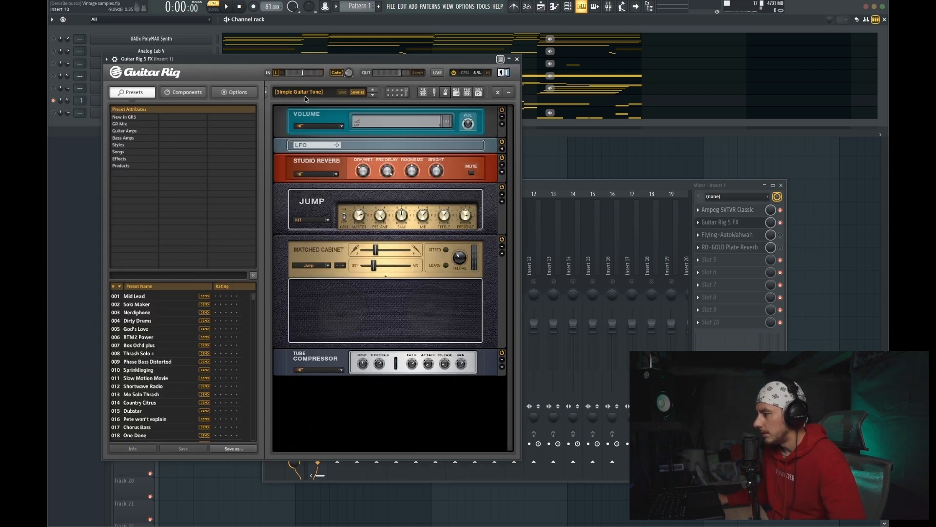
{"action": "left_click", "coordinate": [517, 59]}
{"action": "left_click", "coordinate": [226, 6]}
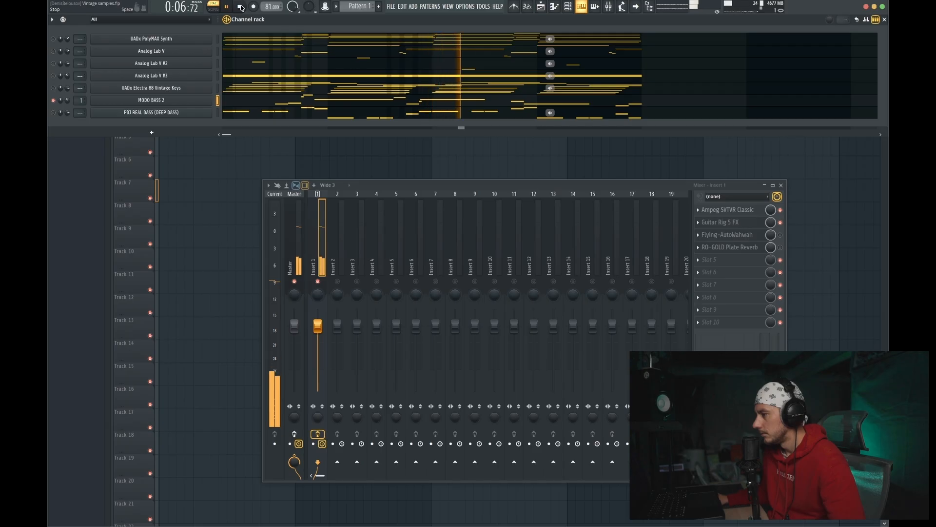
{"action": "left_click", "coordinate": [241, 7]}
Step: Open the Flying-AutoWahwah effect on Insert 1 and play the bass line through it
{"action": "left_click", "coordinate": [727, 235]}
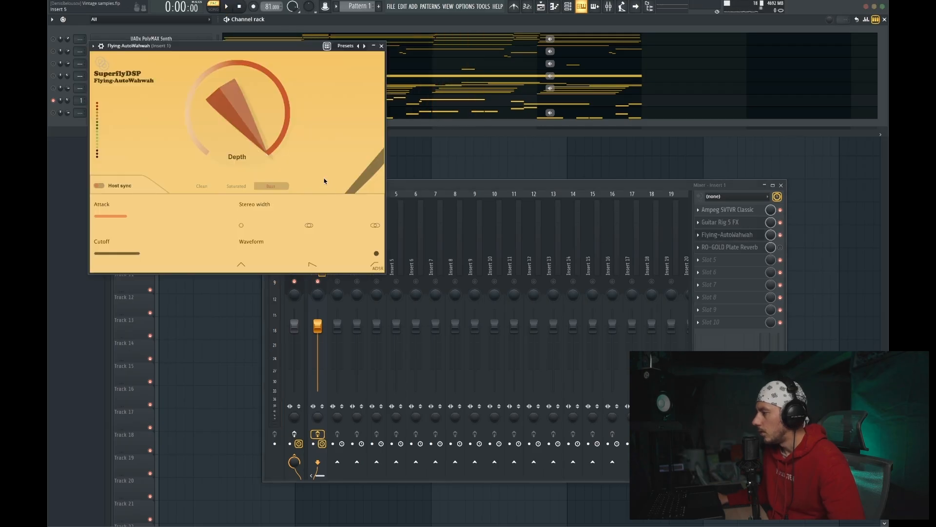
{"action": "mouse_move", "coordinate": [295, 158]}
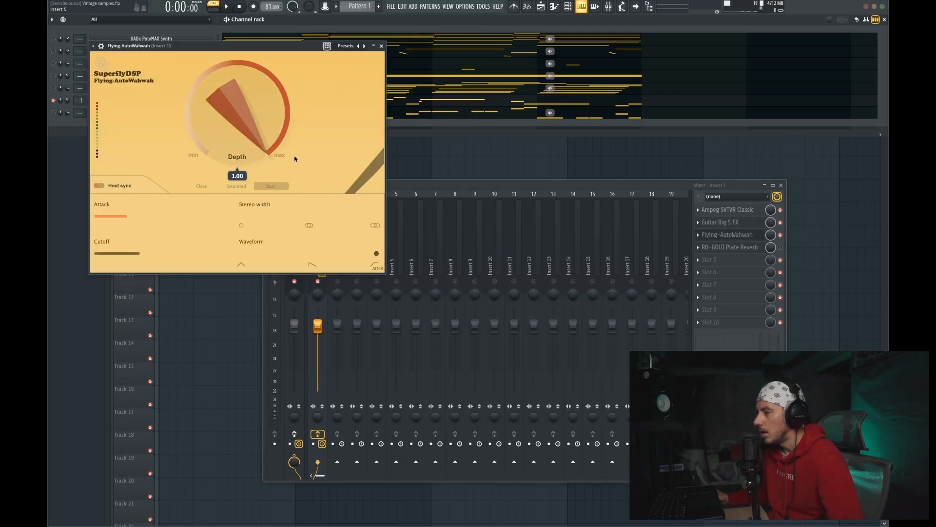
{"action": "key", "text": "space"}
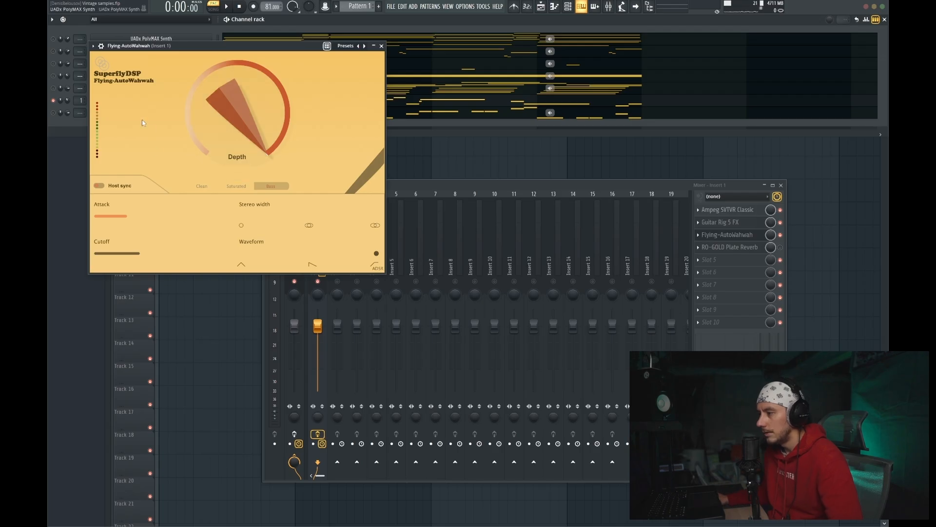
{"action": "left_click", "coordinate": [238, 8]}
Step: Enable the RO-GOLD Plate Reverb on Insert 1 and play the bass line with its settings displayed
{"action": "left_click", "coordinate": [780, 249]}
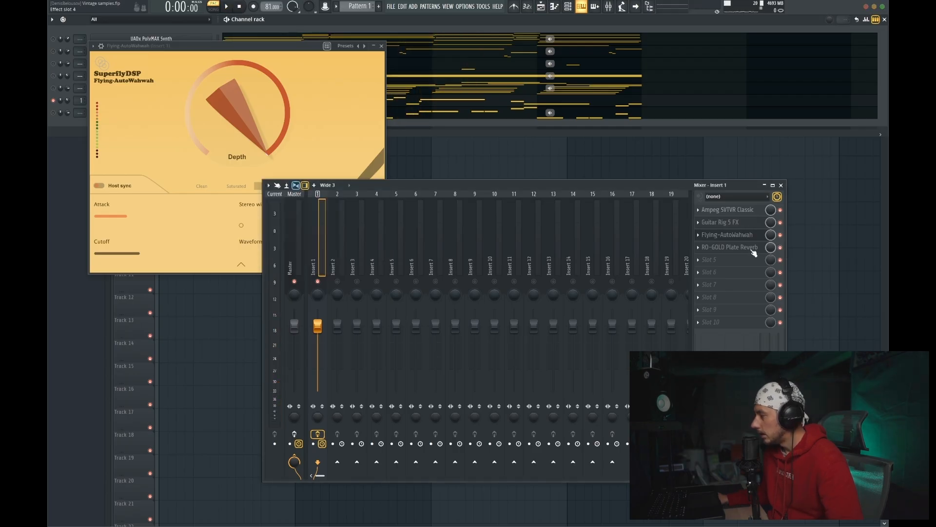
{"action": "left_click", "coordinate": [740, 248]}
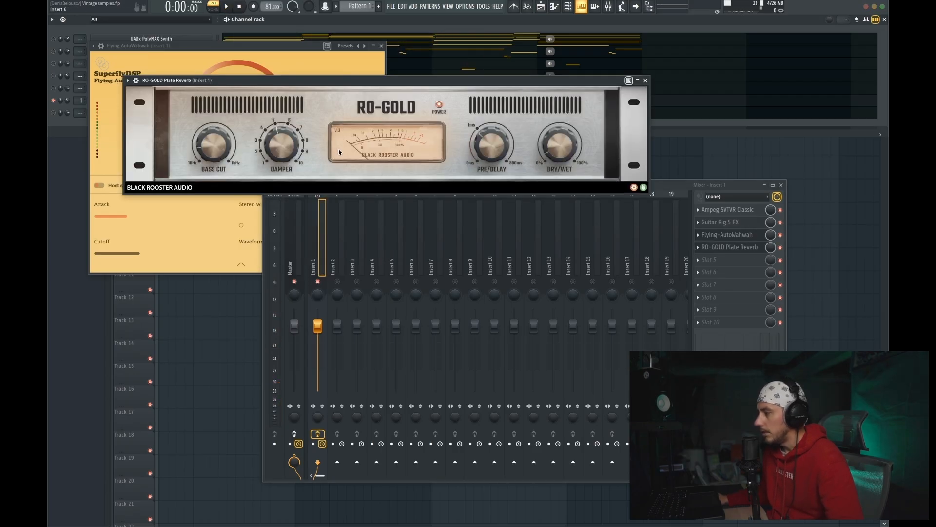
{"action": "left_click_drag", "start_coordinate": [329, 85], "coordinate": [318, 83]}
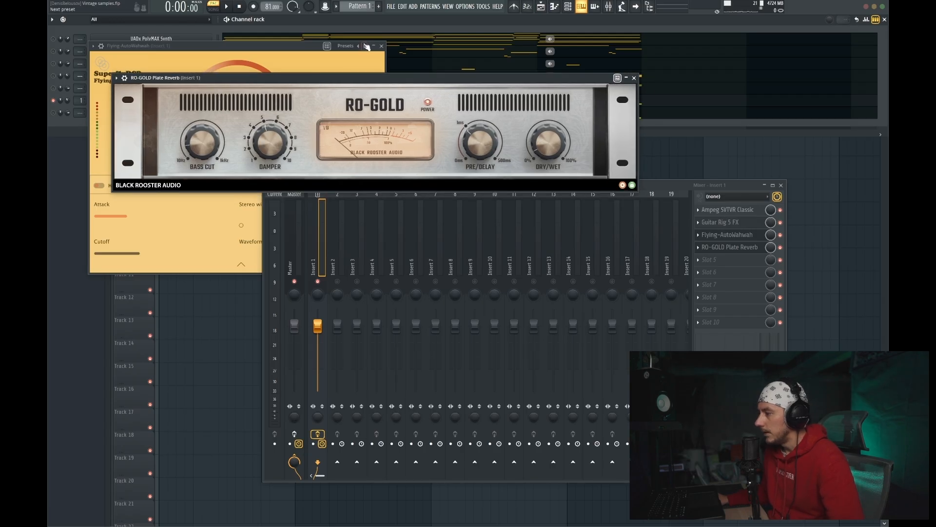
{"action": "left_click", "coordinate": [380, 46]}
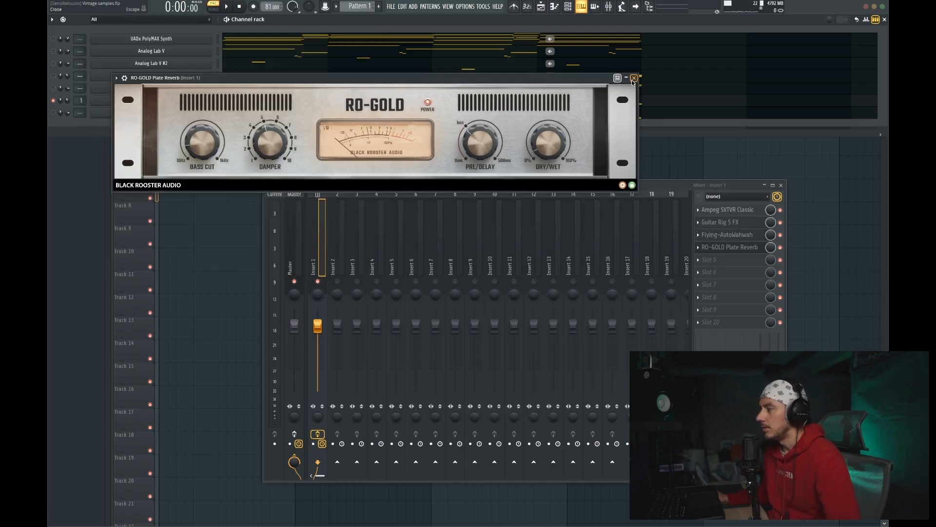
{"action": "left_click", "coordinate": [227, 6]}
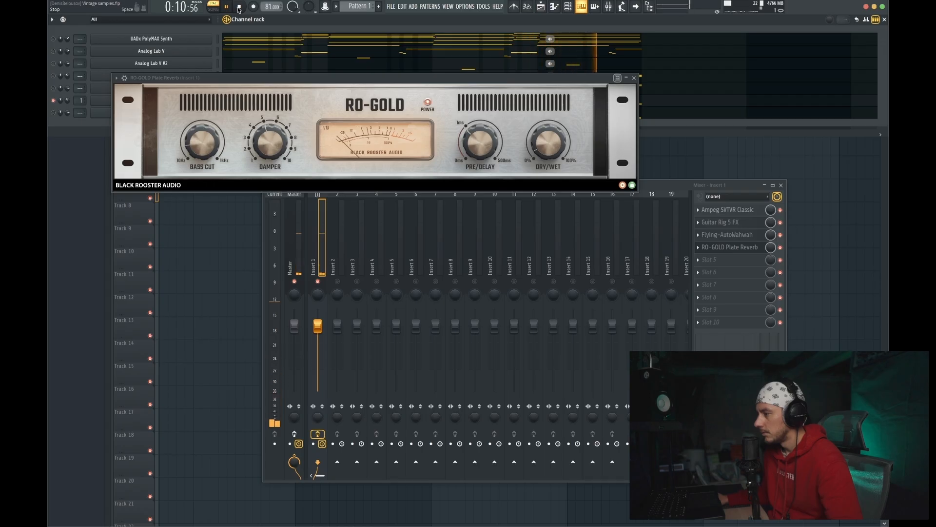
{"action": "left_click", "coordinate": [239, 9]}
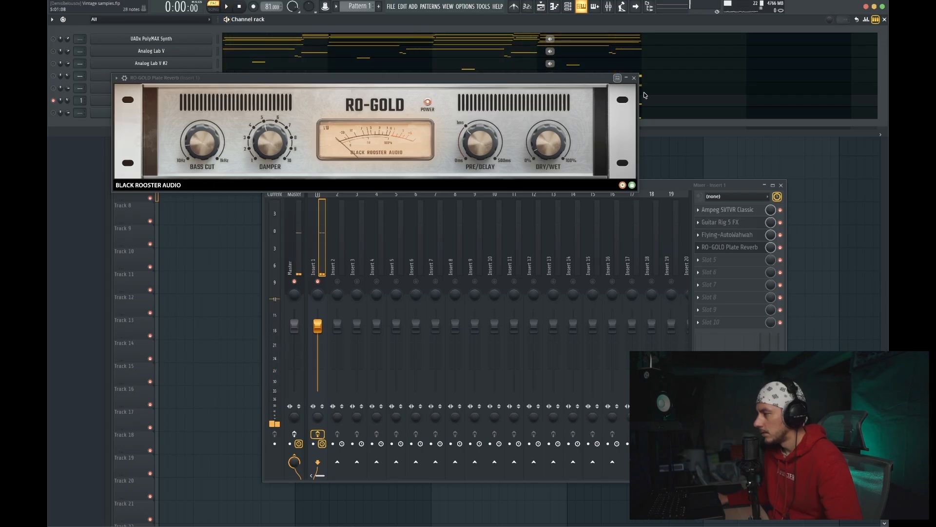
{"action": "left_click", "coordinate": [635, 78]}
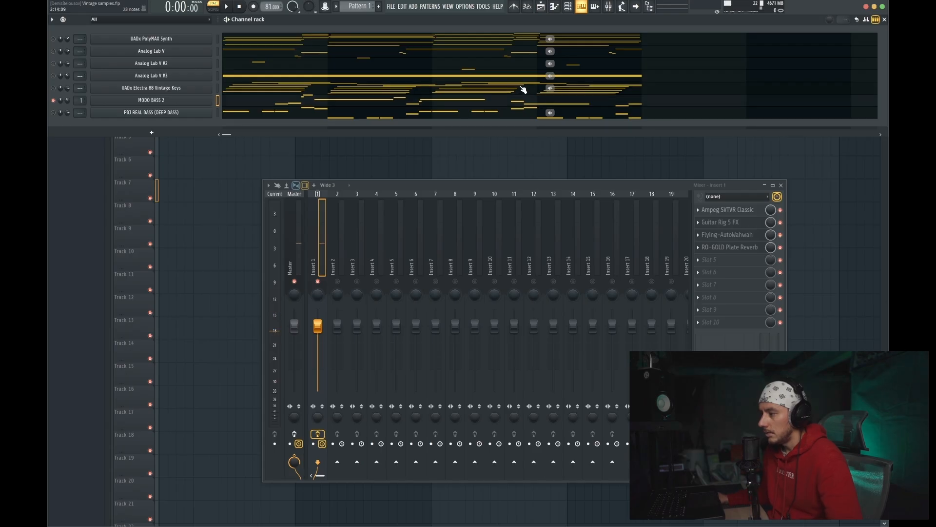
Step: Reopen MODO BASS 2 to review the '60s P-Bass model
{"action": "left_click", "coordinate": [166, 100]}
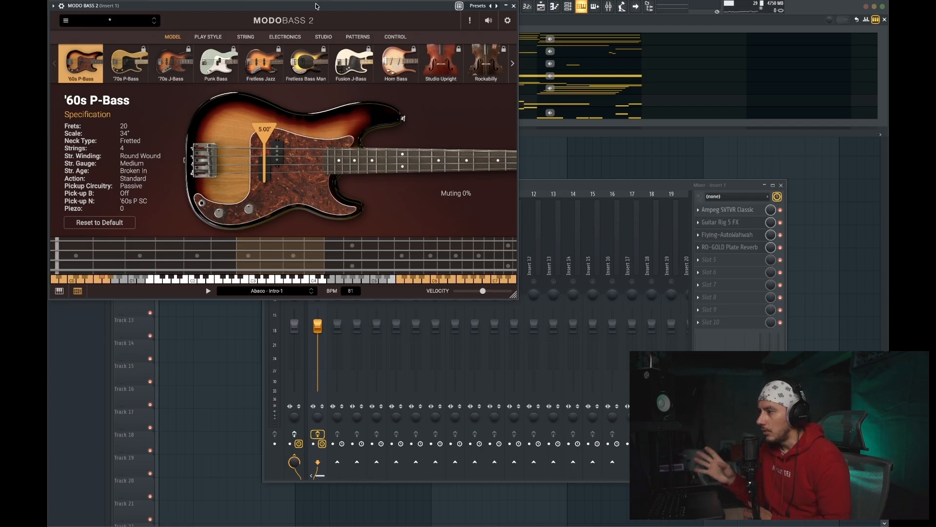
{"action": "left_click", "coordinate": [514, 7]}
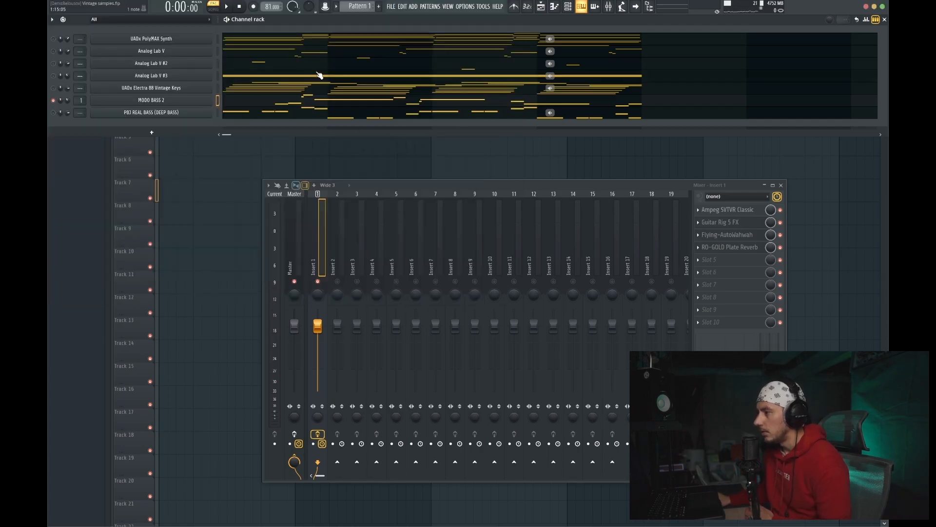
Step: Play the PBJ REAL BASS (DEEP BASS) part and find its sample in the ANALOG COLOURS LITE drum kit folder
{"action": "key", "text": "F7"}
{"action": "key", "text": "space"}
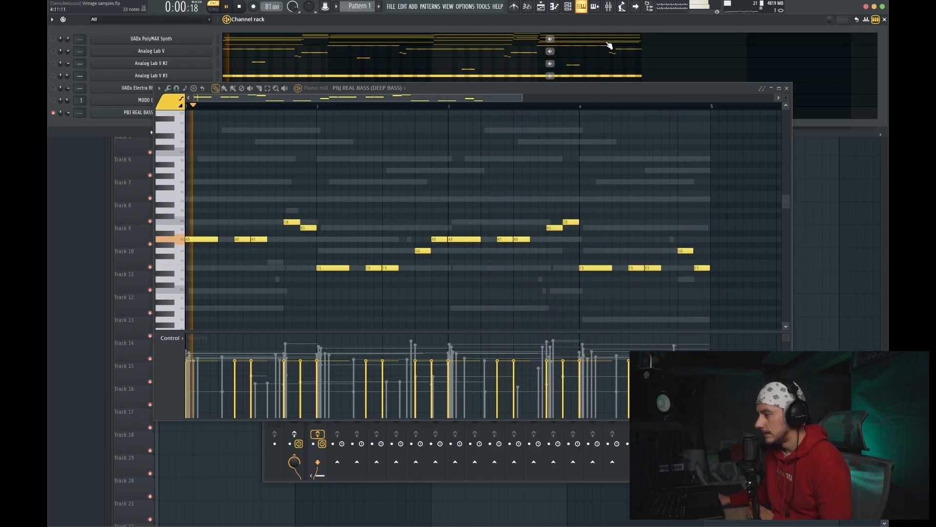
{"action": "key", "text": "space"}
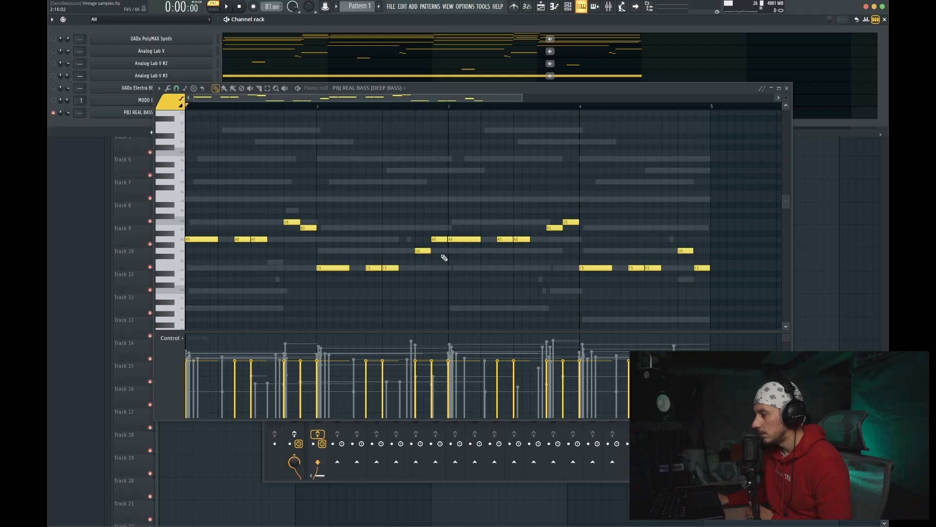
{"action": "left_click", "coordinate": [787, 88]}
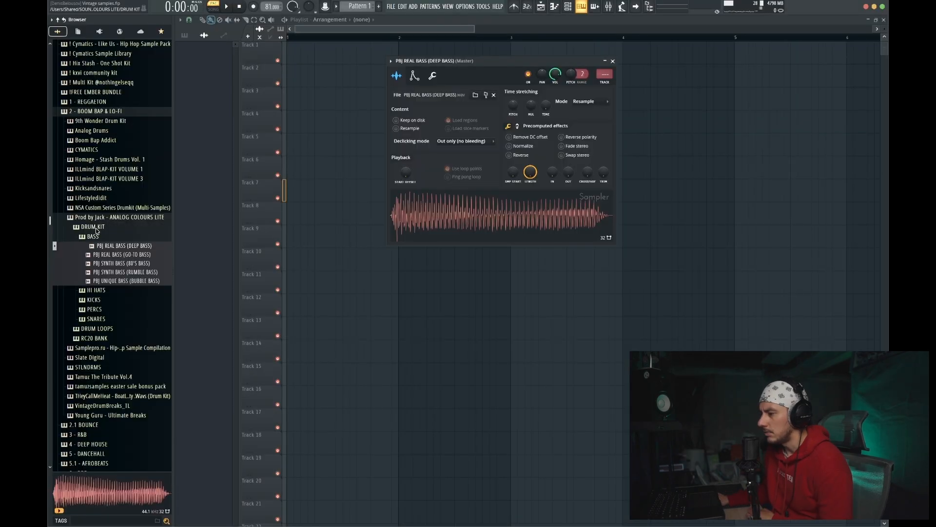
{"action": "left_click", "coordinate": [96, 228]}
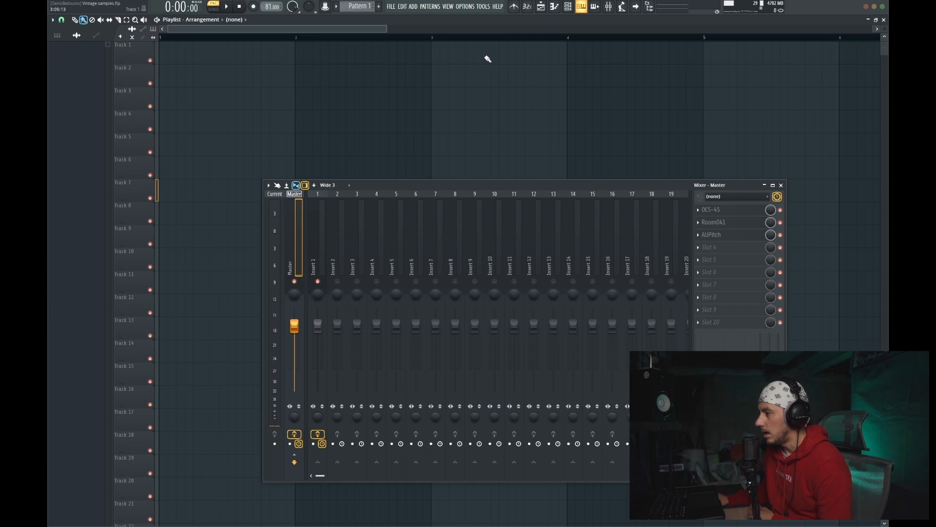
Step: Inspect the OCS-45 cassette simulation and the Room041 reverb on the master channel
{"action": "key", "text": "F6"}
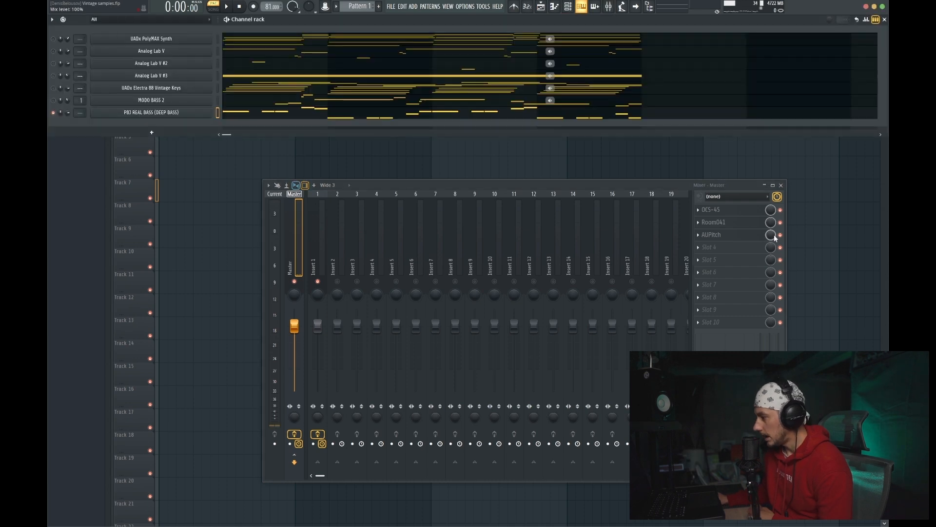
{"action": "left_click", "coordinate": [743, 213]}
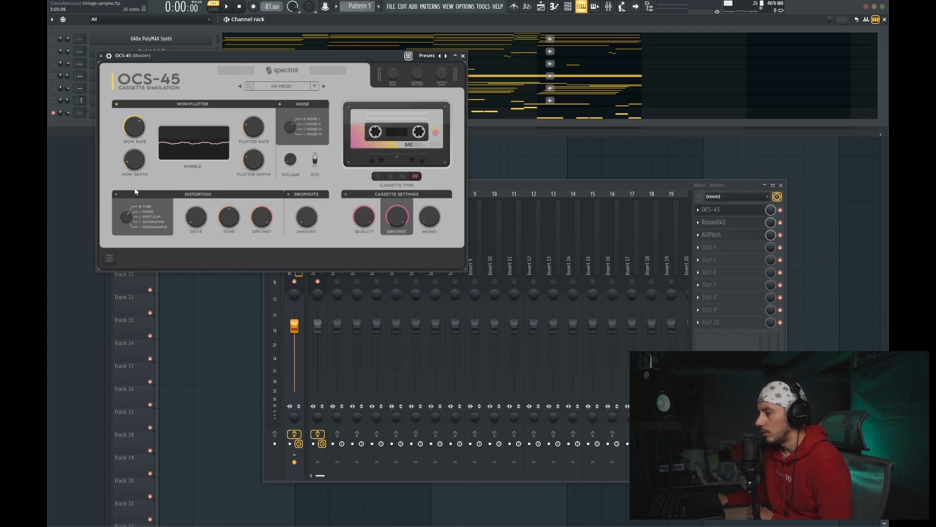
{"action": "left_click", "coordinate": [714, 222]}
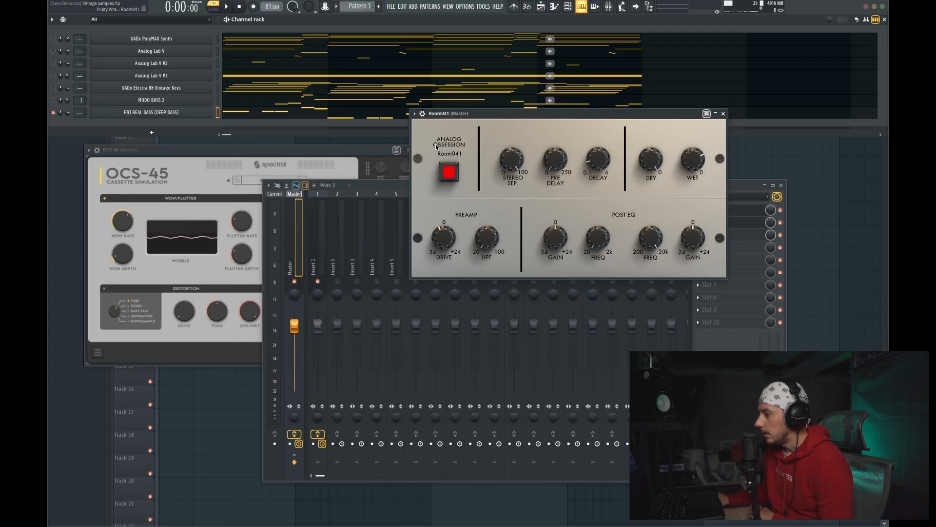
Step: Inspect the AUPitch effect on the master channel, toggle its bypass, and close the OCS-45 window
{"action": "left_click_drag", "start_coordinate": [577, 114], "coordinate": [475, 131]}
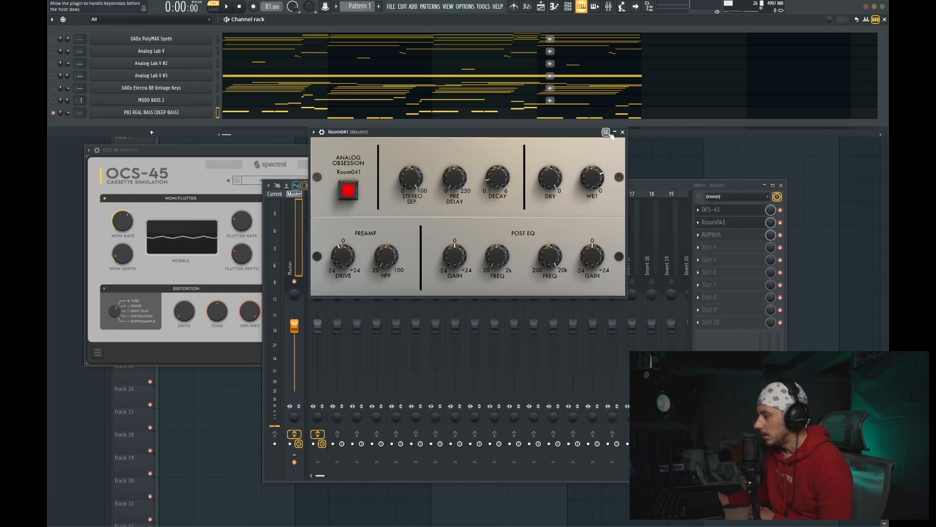
{"action": "left_click", "coordinate": [711, 235]}
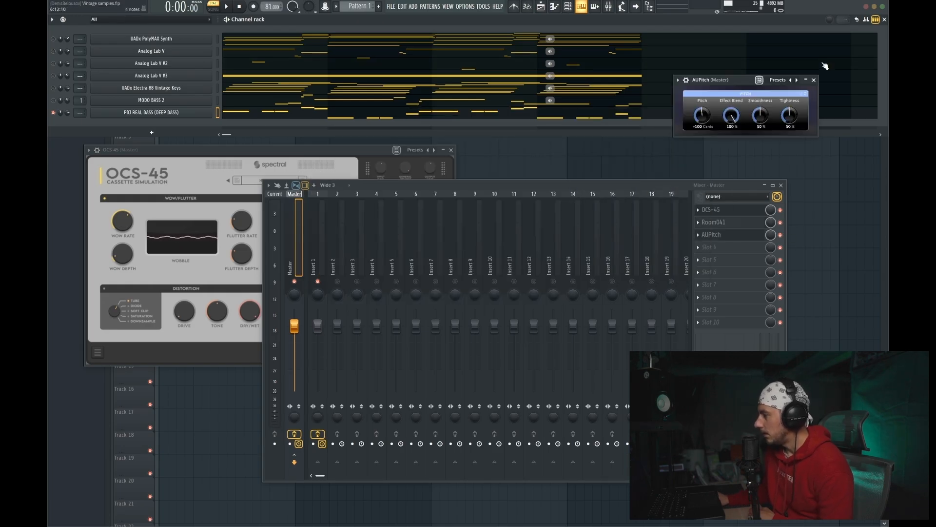
{"action": "left_click", "coordinate": [782, 237]}
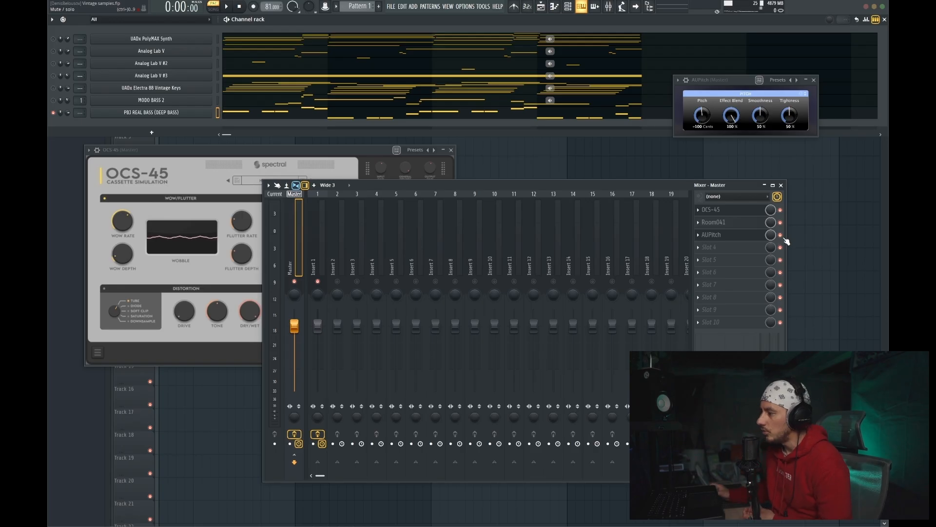
{"action": "left_click", "coordinate": [451, 150]}
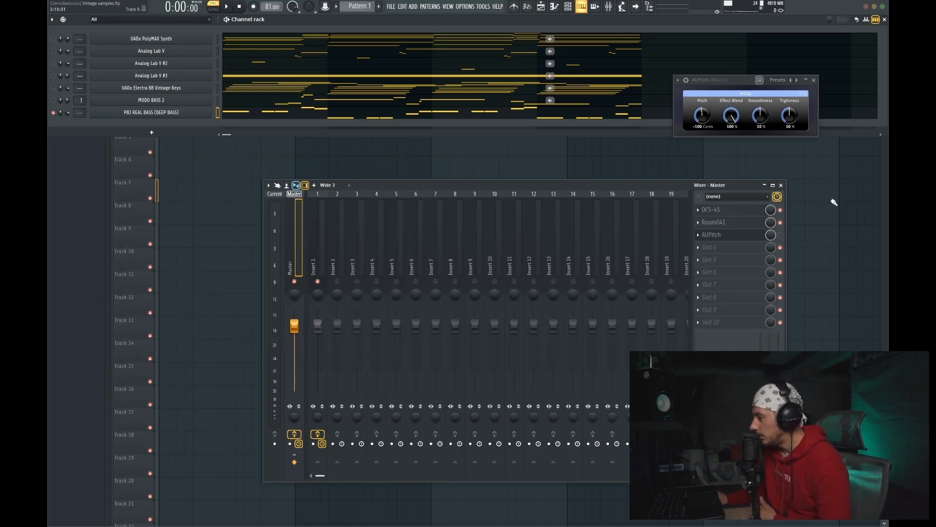
Step: Close the AUPitch window and play the full pattern with all instrument layers enabled through the master channel
{"action": "left_click", "coordinate": [786, 70]}
{"action": "key", "text": "space"}
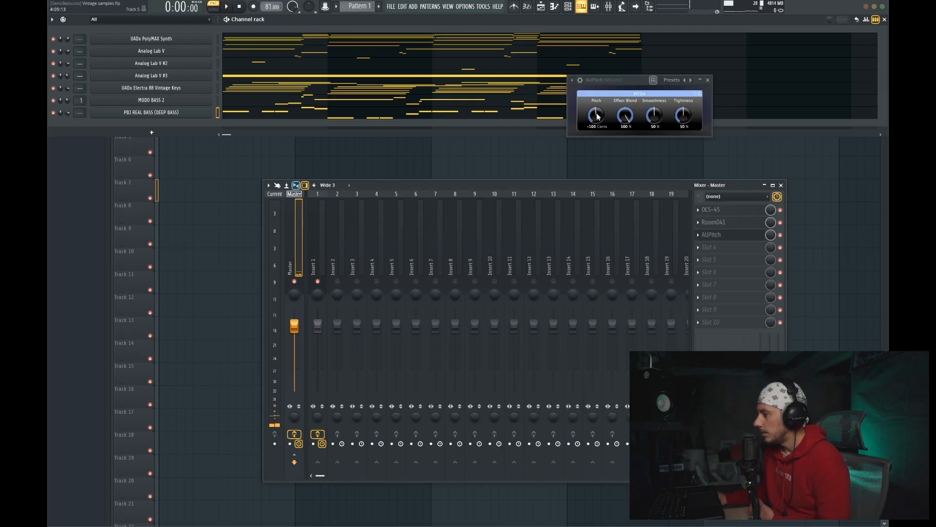
{"action": "left_click", "coordinate": [700, 80]}
{"action": "key", "text": "space"}
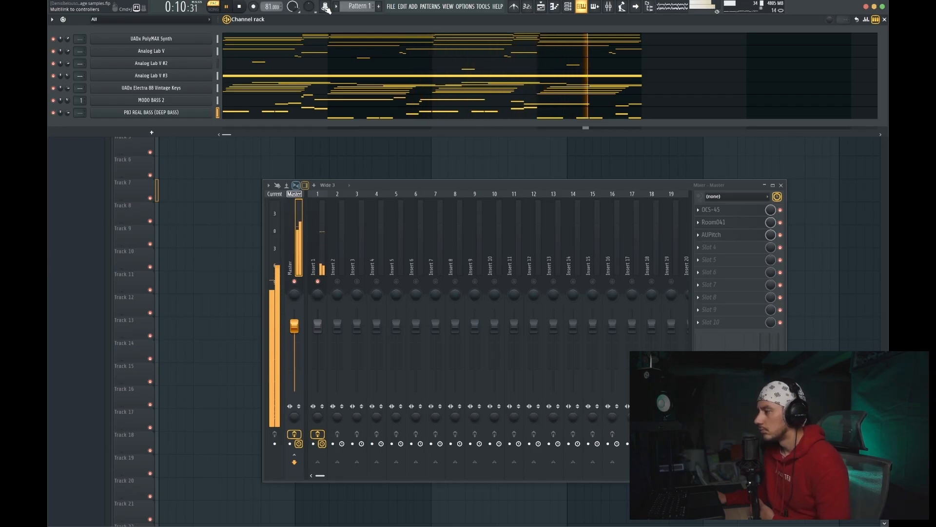
{"action": "key", "text": "space"}
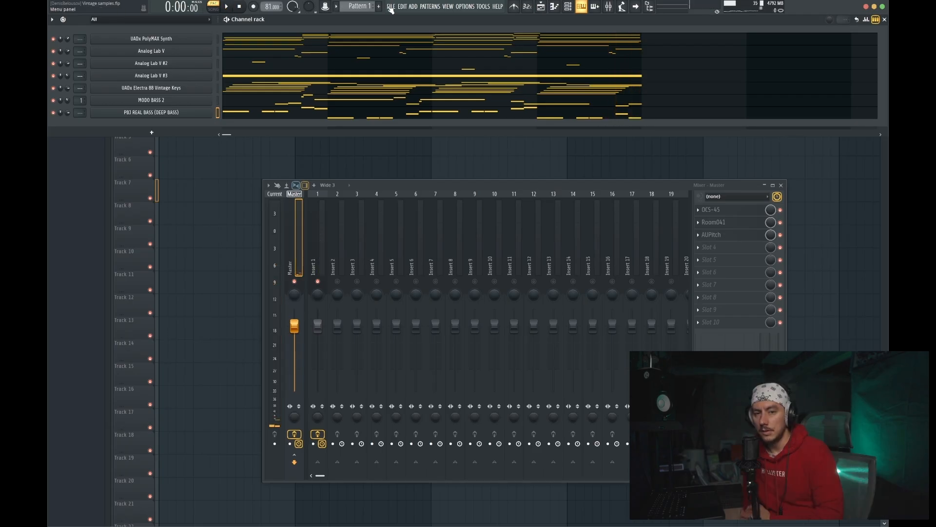